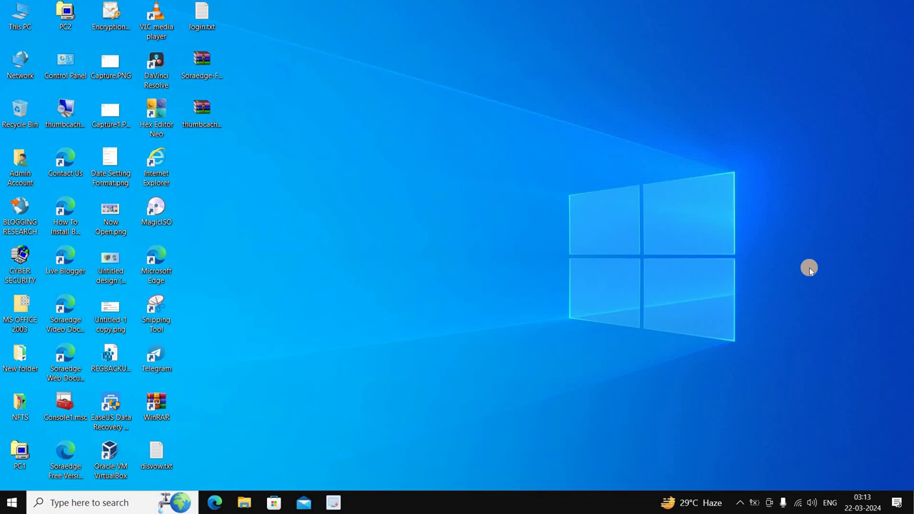
# - Open the Local Group Policy Editor by running gpedit.msc, look over its configuration tree, and close it
pyautogui.press('super+r')
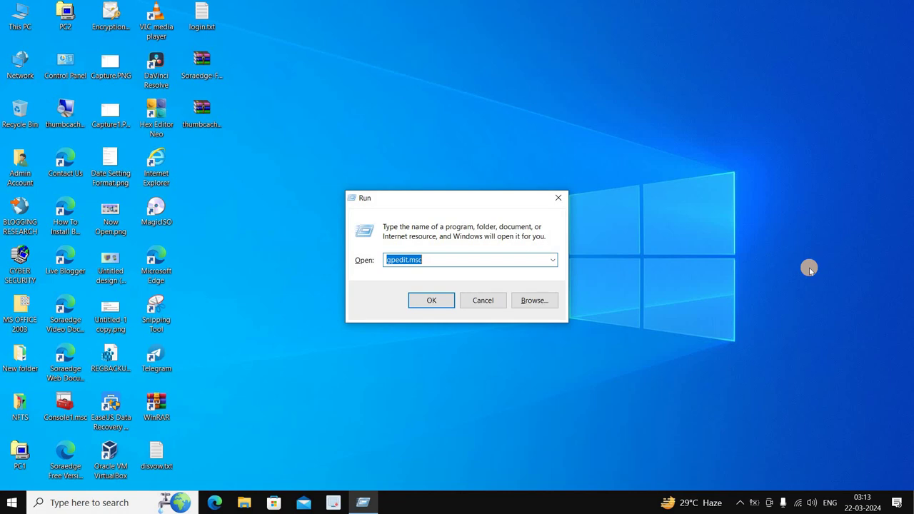
pyautogui.press('Return')
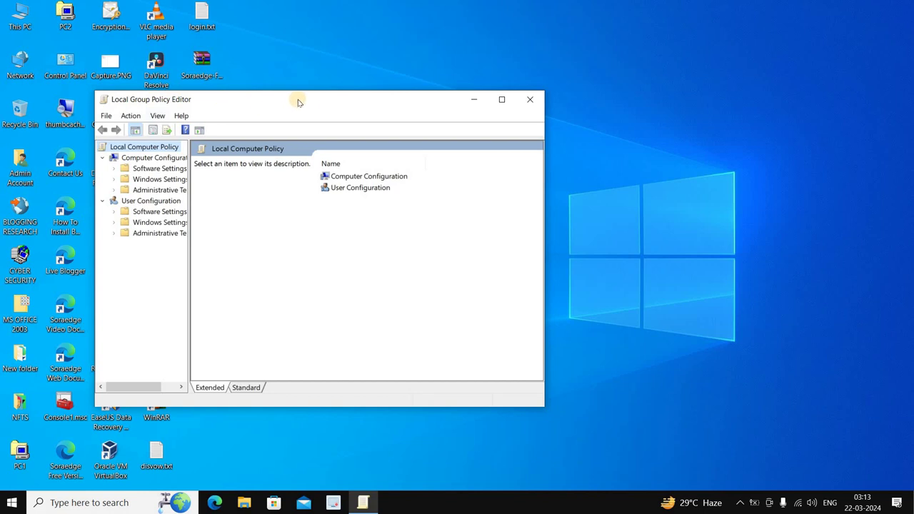
pyautogui.moveTo(312, 100); pyautogui.dragTo(450, 112)
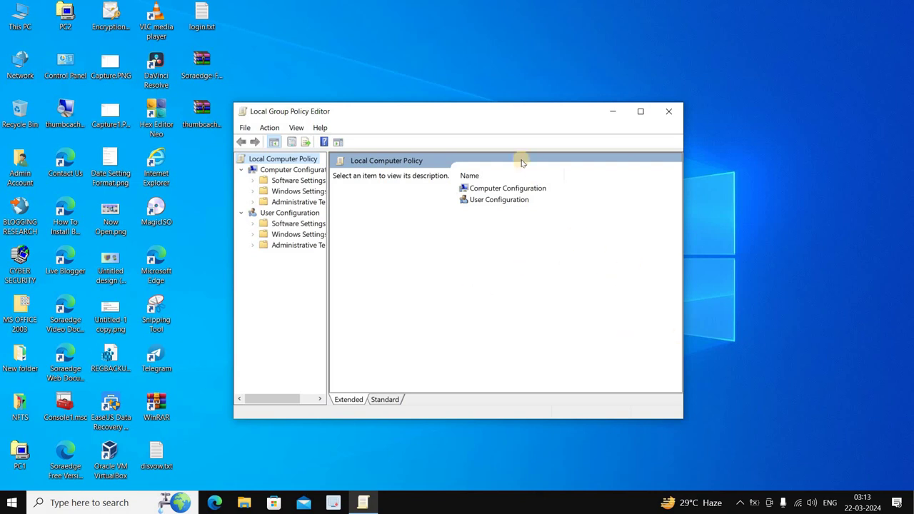
pyautogui.moveTo(475, 117); pyautogui.dragTo(544, 114)
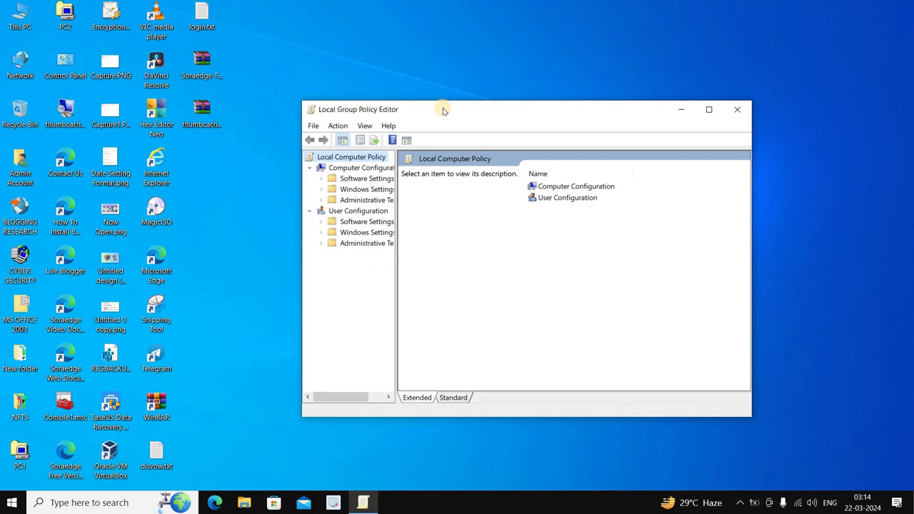
pyautogui.moveTo(442, 107); pyautogui.dragTo(450, 108)
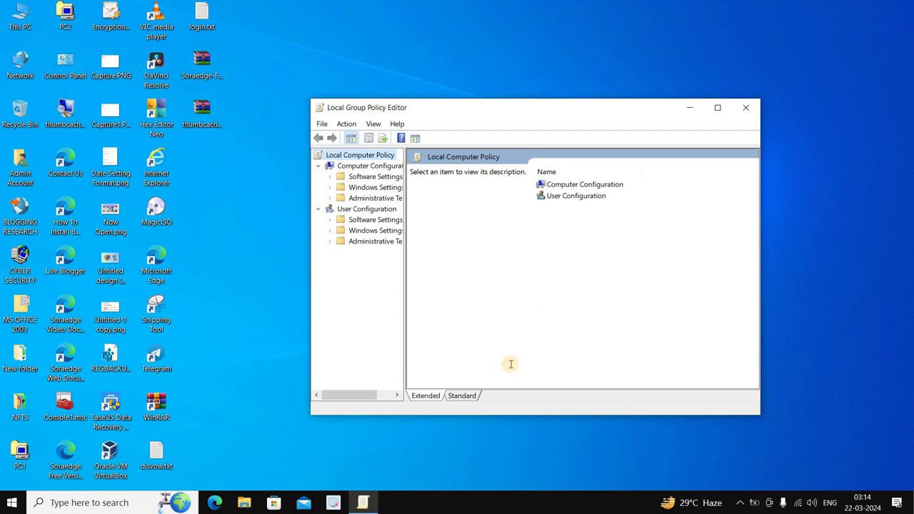
pyautogui.click(751, 109)
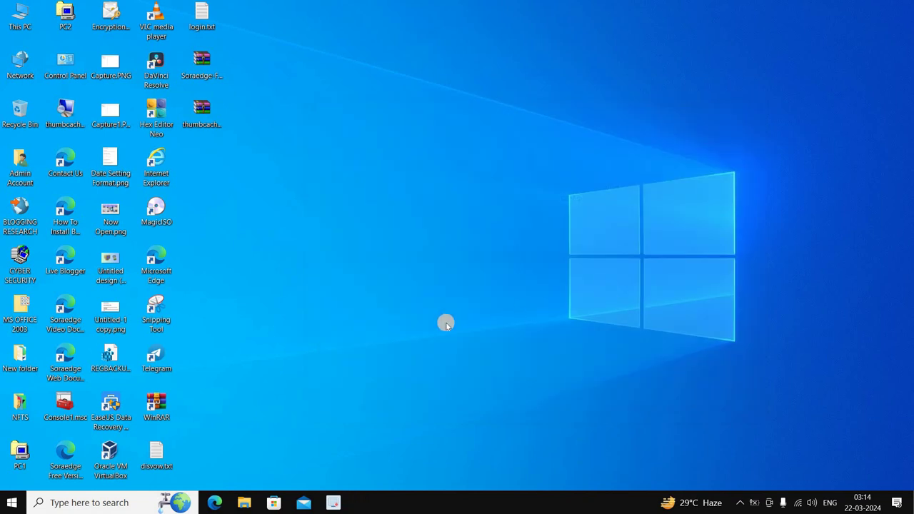
# - Find and open Notepad with a blank document and maximize its window
pyautogui.click(93, 503)
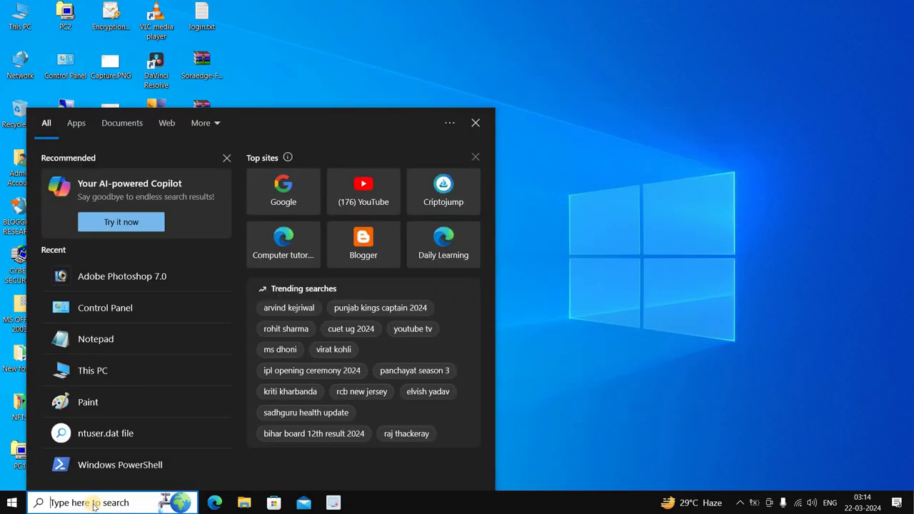
pyautogui.write('note')
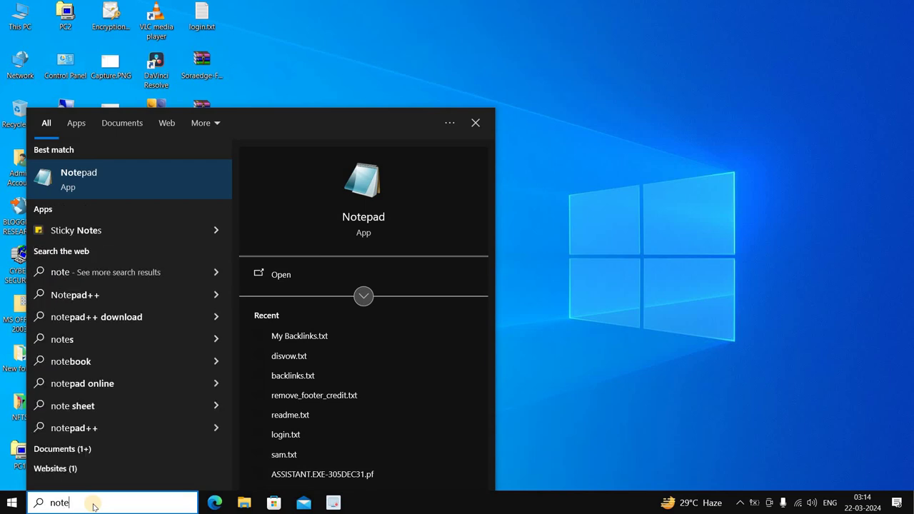
pyautogui.press('Return')
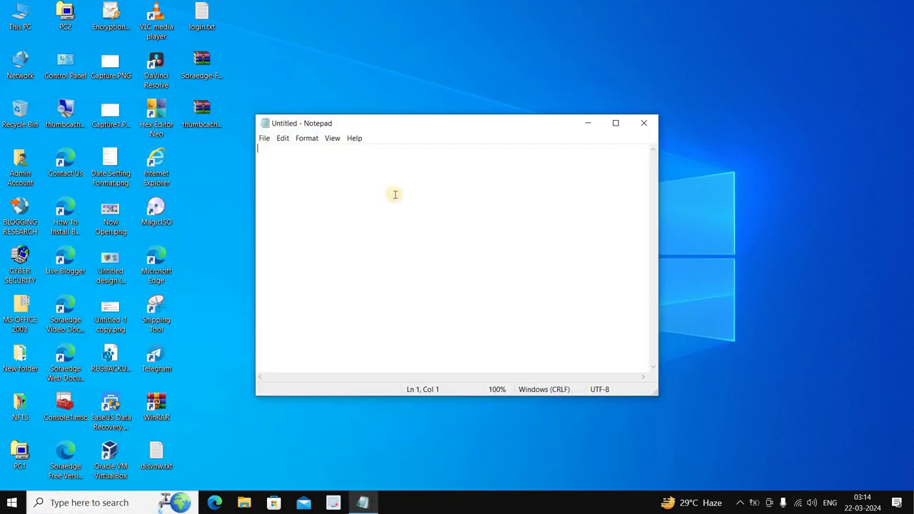
pyautogui.click(616, 124)
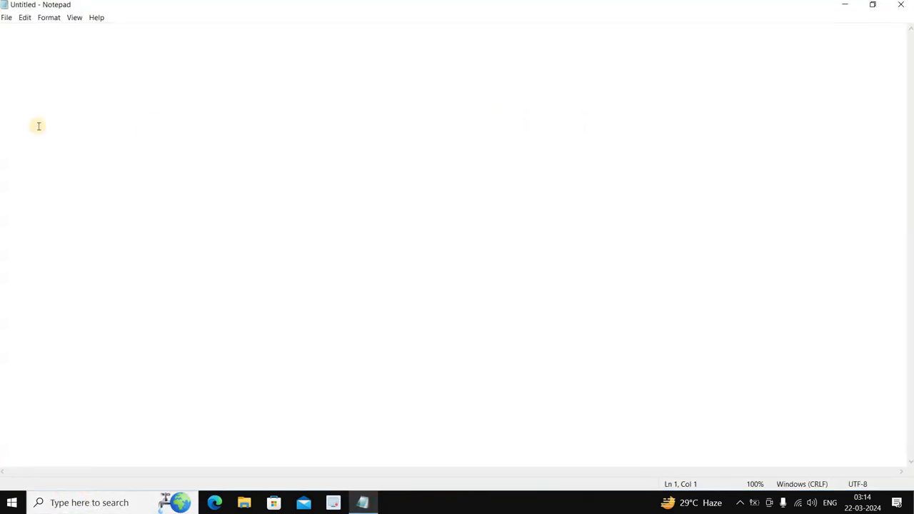
# - Set the Notepad font size to 36
pyautogui.click(52, 17)
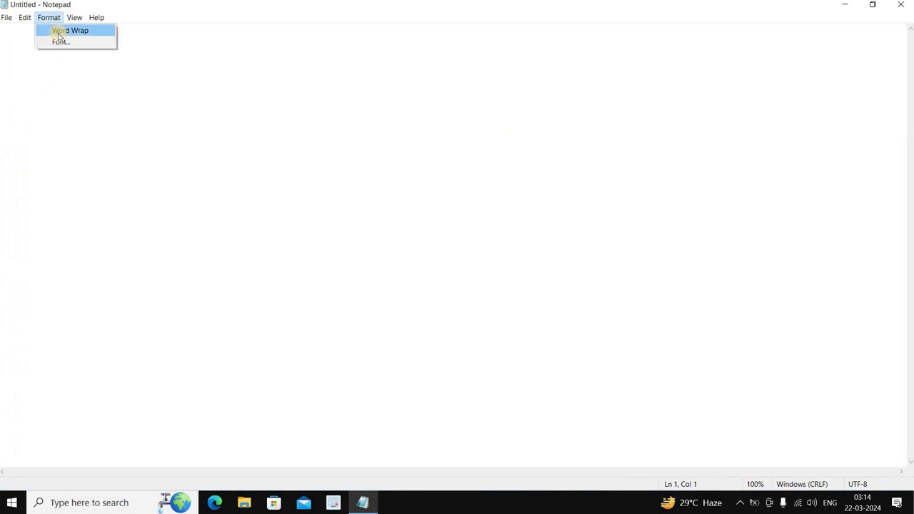
pyautogui.click(60, 41)
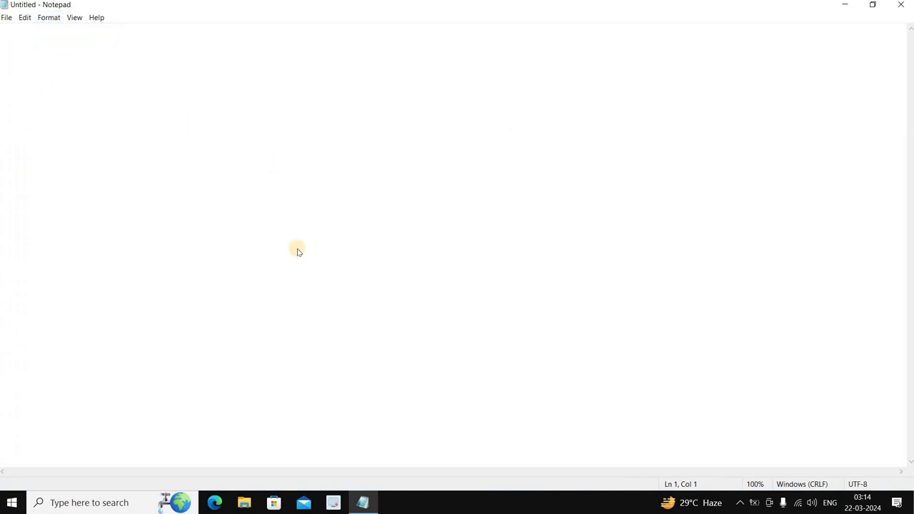
pyautogui.scroll(-3, 228, 180)
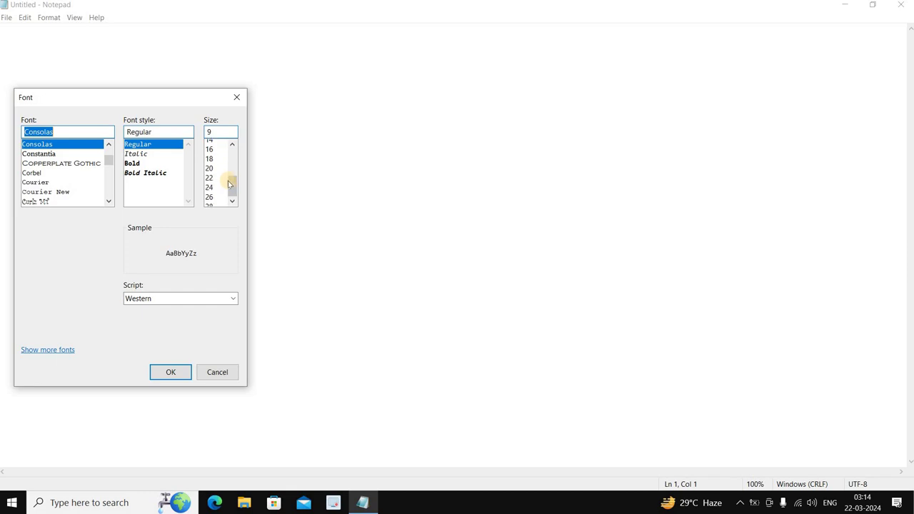
pyautogui.click(211, 183)
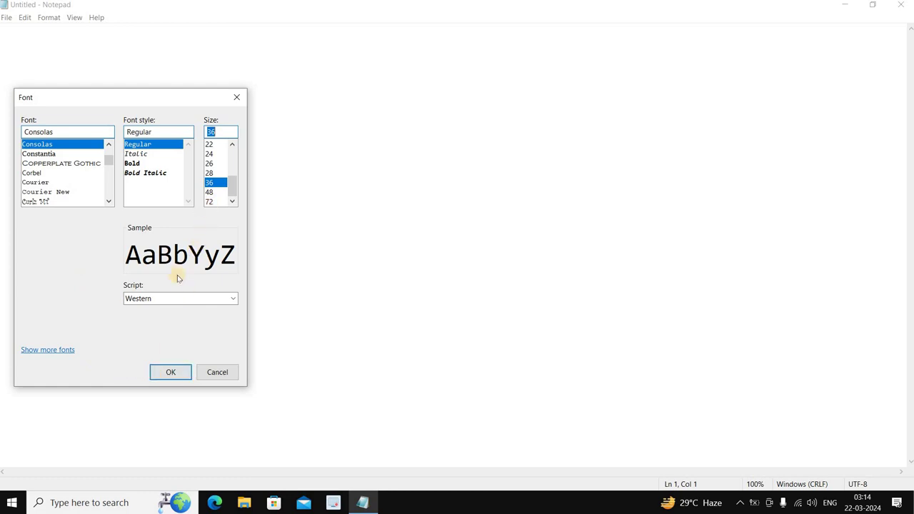
pyautogui.click(163, 372)
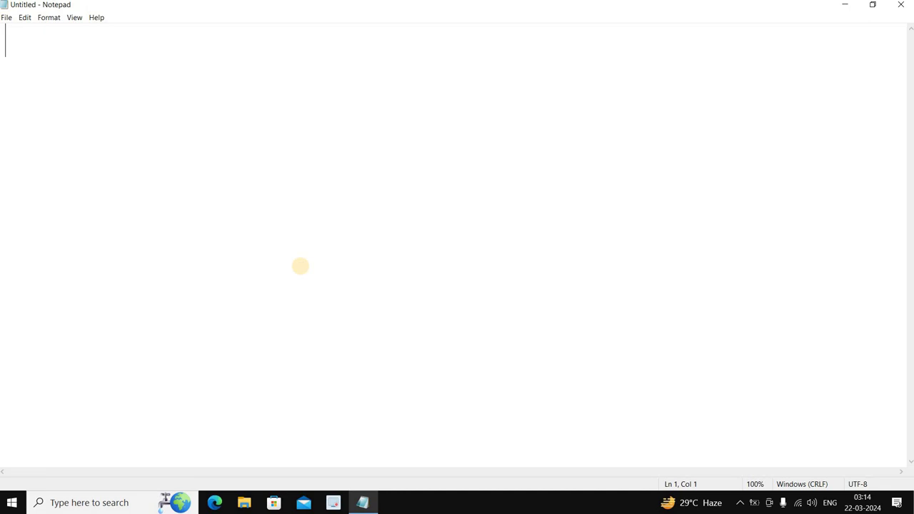
# - Write "Group Policy:" with "GROUP OF POLICY SETTINGS" on the line below, and close the note without saving
pyautogui.write('Group ')
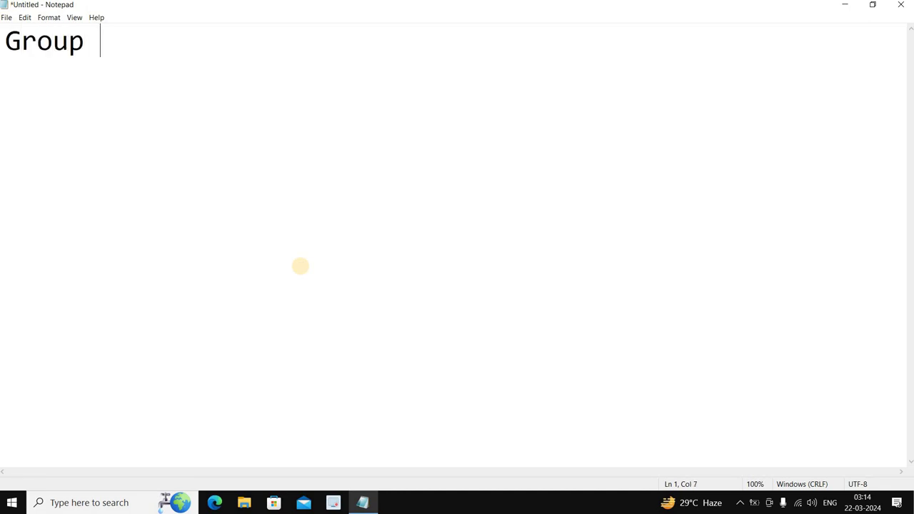
pyautogui.write('Polic')
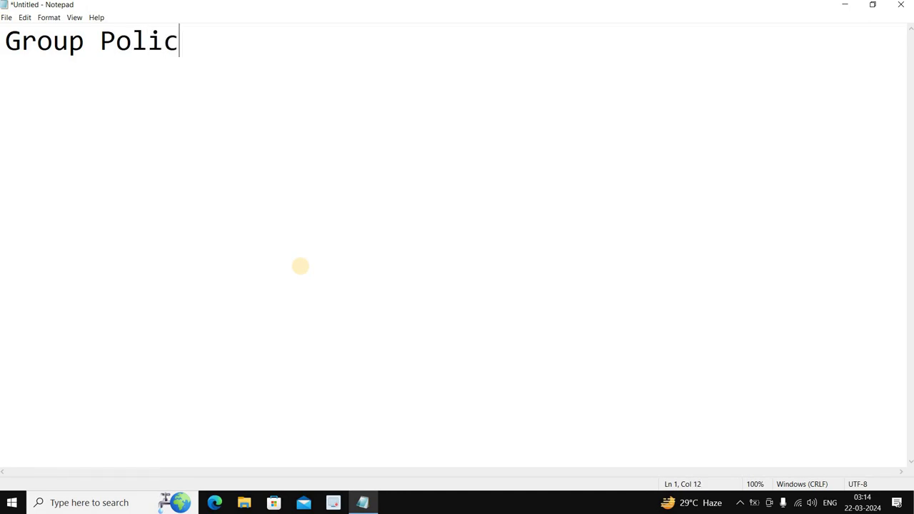
pyautogui.write('y:')
pyautogui.press('Return')
pyautogui.write('GROUP ')
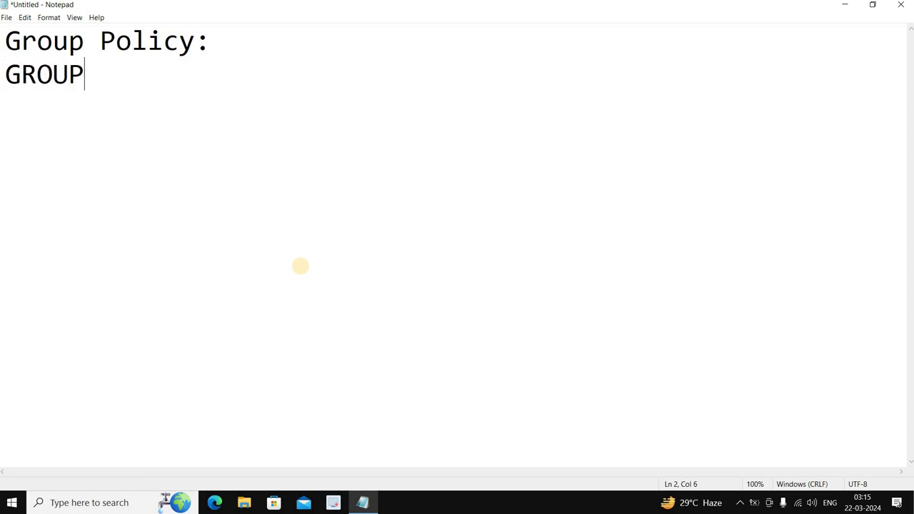
pyautogui.write('OF POLICY ')
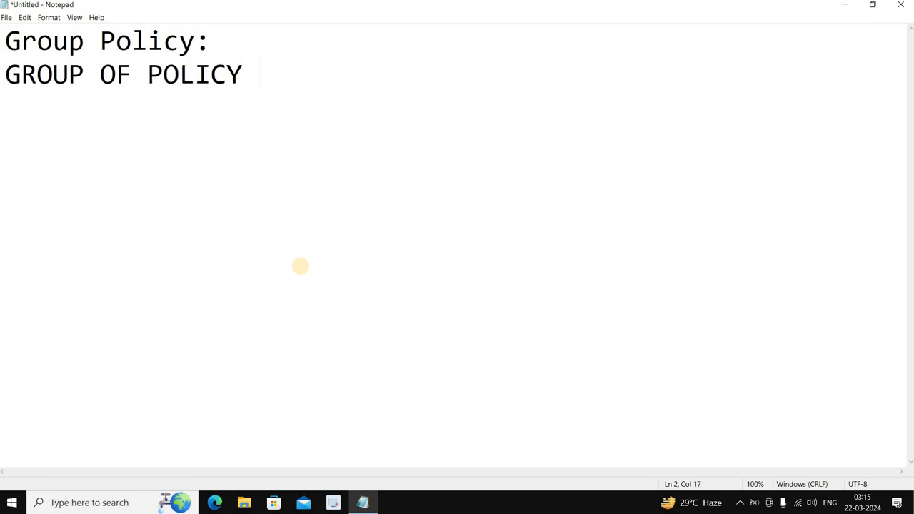
pyautogui.write('SETTINGS')
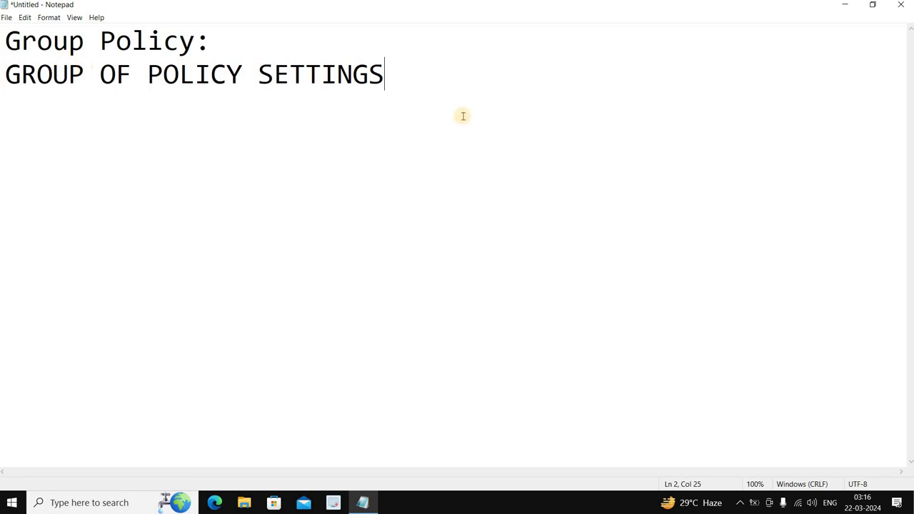
pyautogui.click(900, 4)
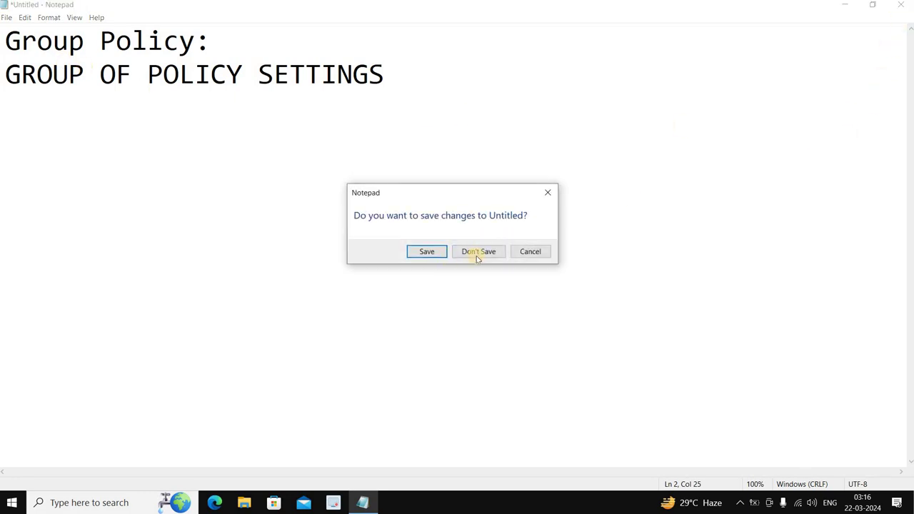
pyautogui.click(478, 254)
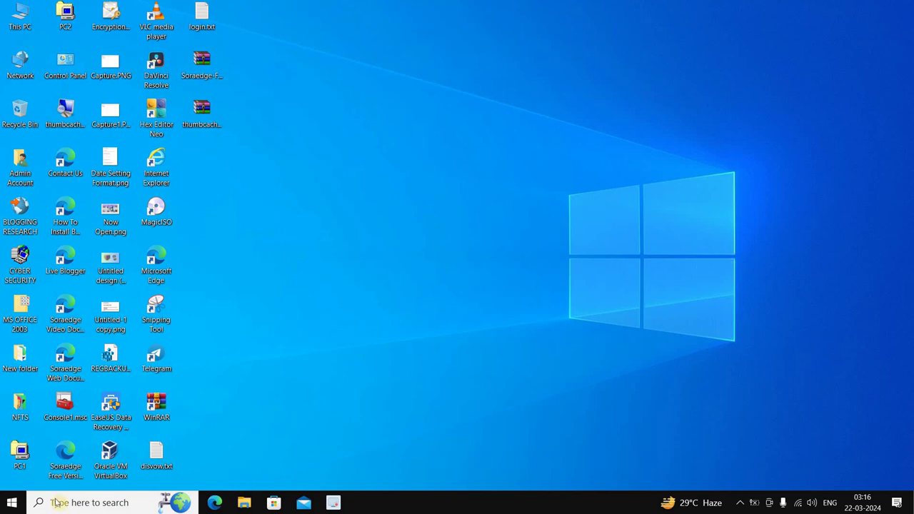
# - Find and open Control Panel from the Windows search
pyautogui.click(78, 503)
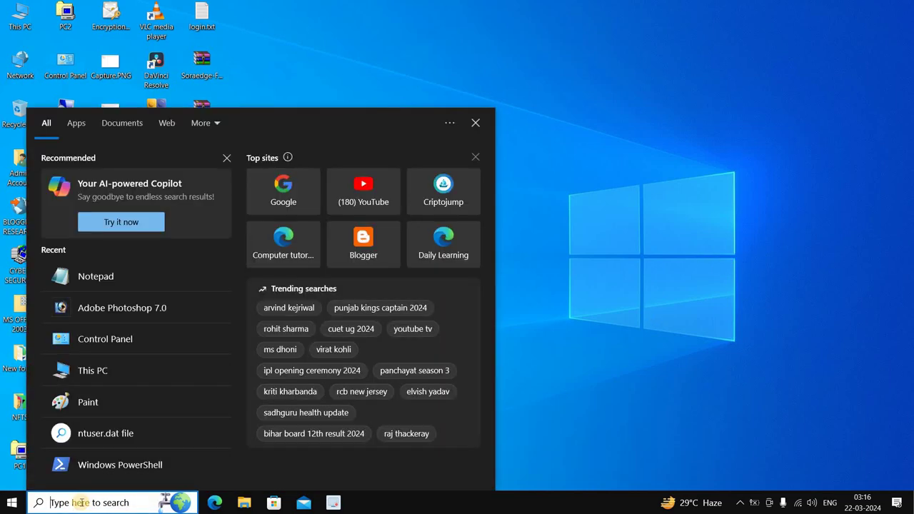
pyautogui.write('contril')
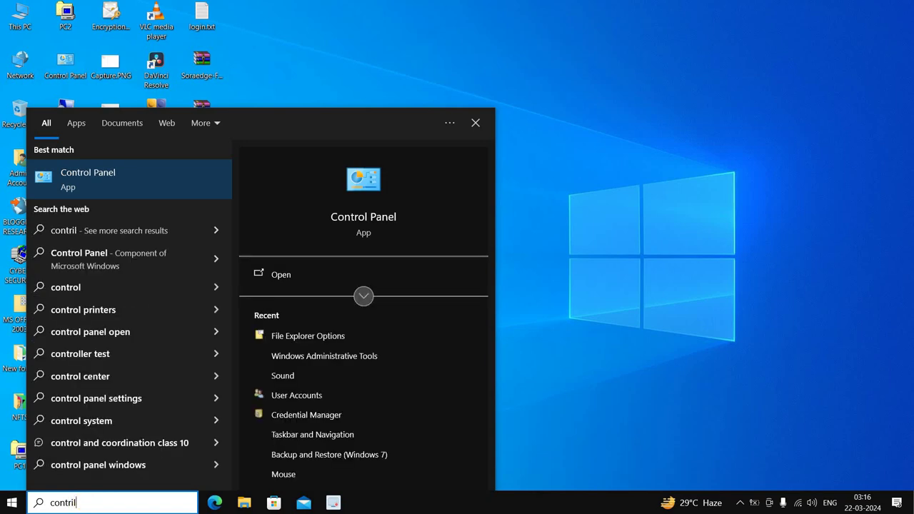
pyautogui.click(172, 190)
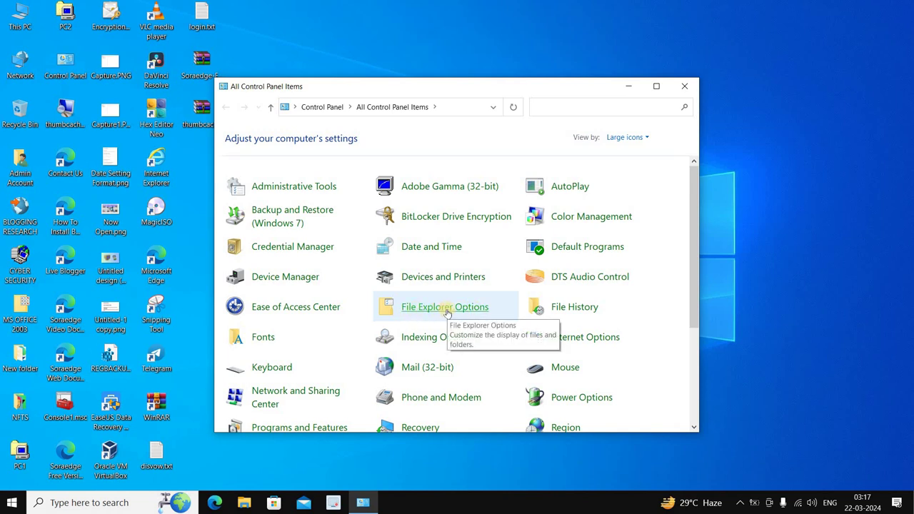
# - Set File Explorer Options to show hidden files, folders, and drives, apply the change, and close Control Panel
pyautogui.click(446, 308)
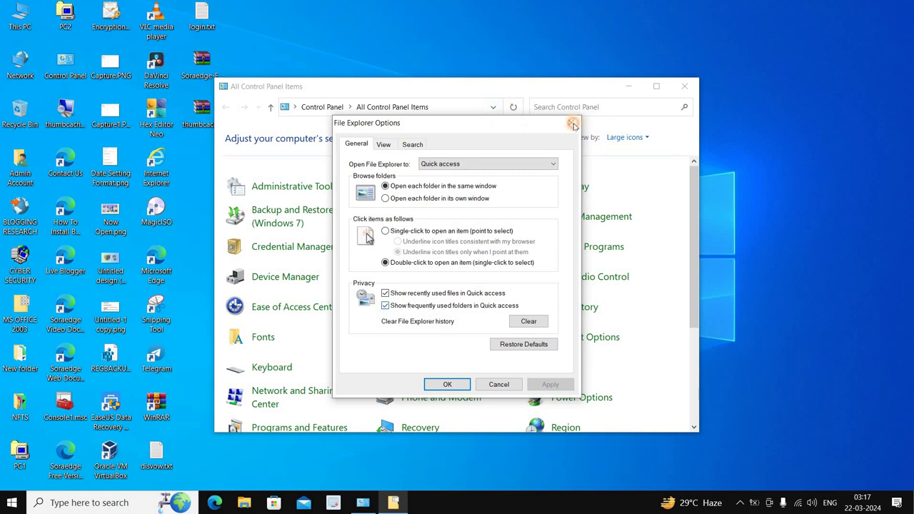
pyautogui.moveTo(484, 123); pyautogui.dragTo(510, 58)
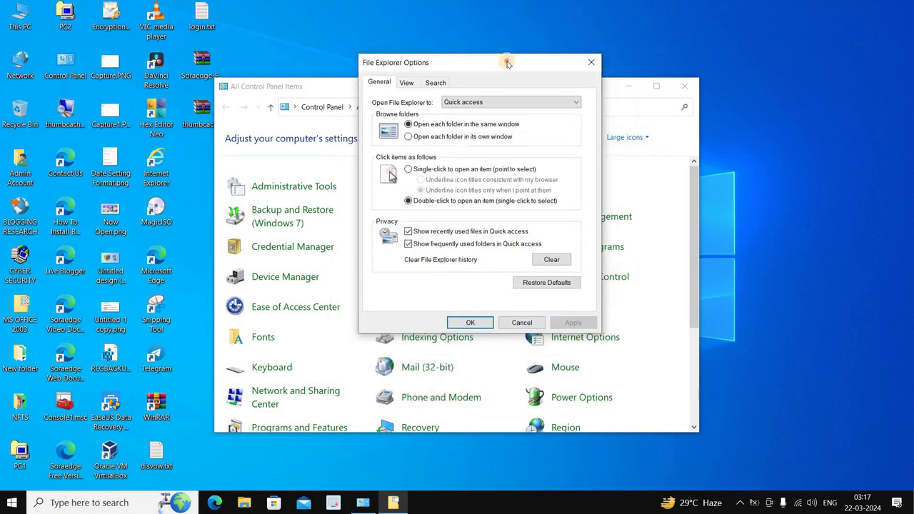
pyautogui.click(407, 83)
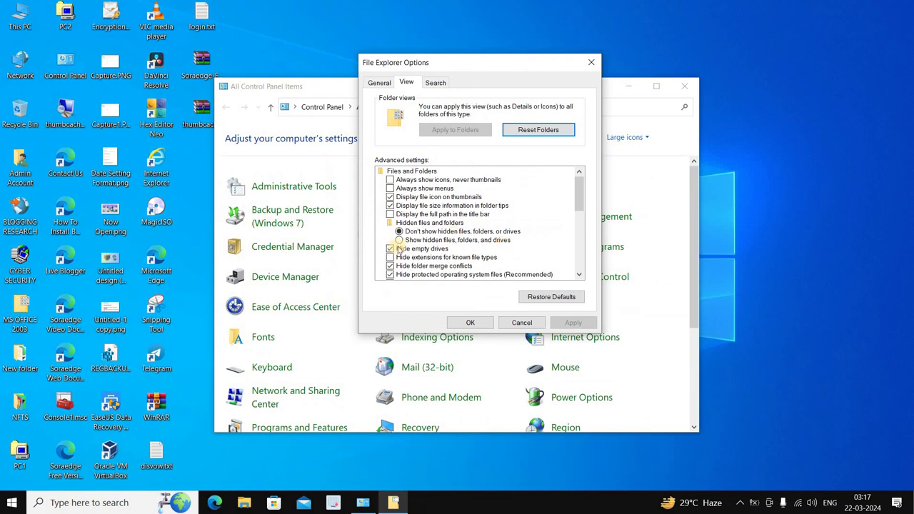
pyautogui.click(399, 240)
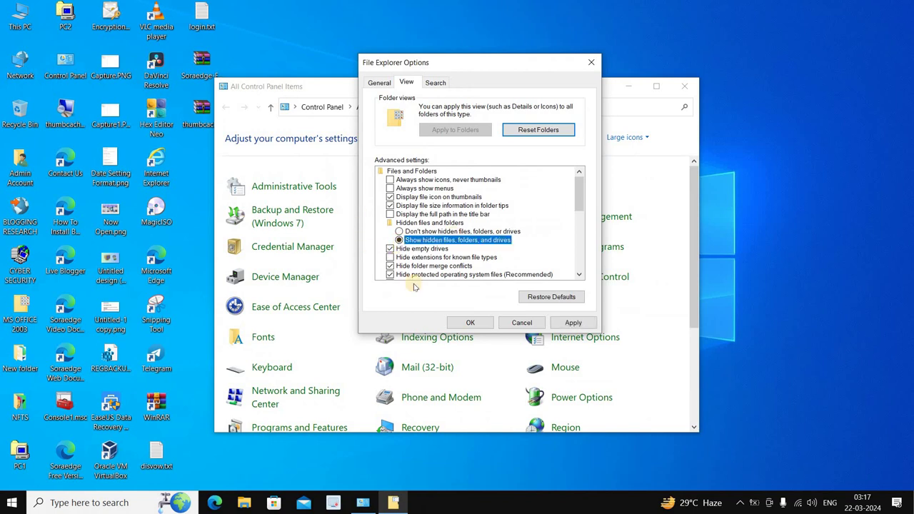
pyautogui.click(574, 325)
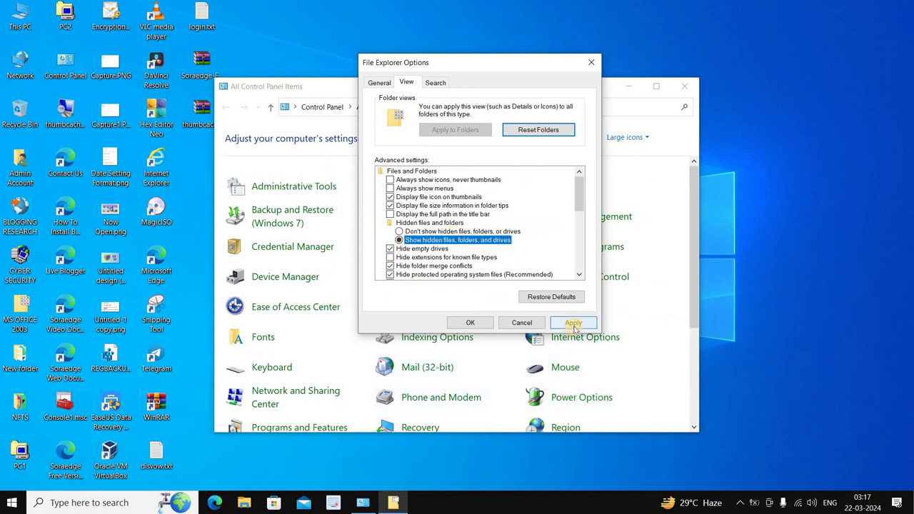
pyautogui.click(470, 323)
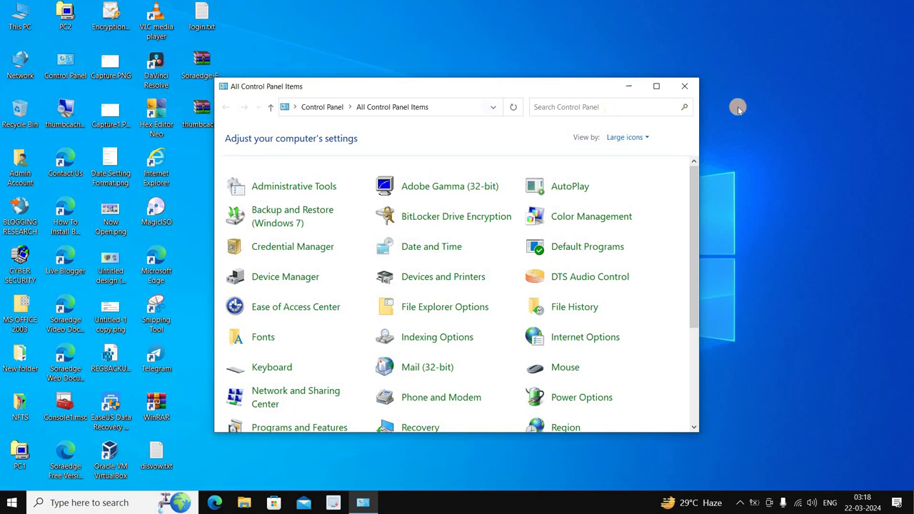
pyautogui.click(691, 87)
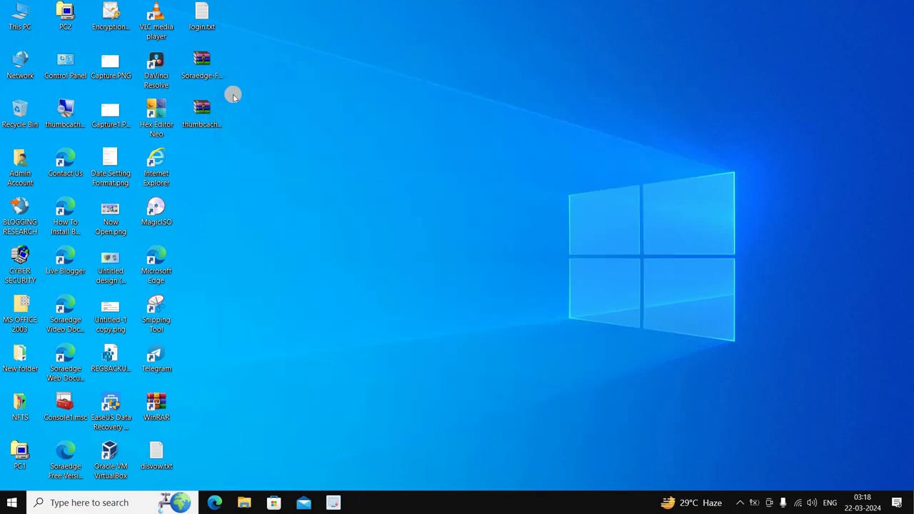
# - Open This PC and go to the Windows folder on Local Disk (C:)
pyautogui.moveTo(20, 10); pyautogui.dragTo(17, 21)
pyautogui.doubleClick(18, 20)
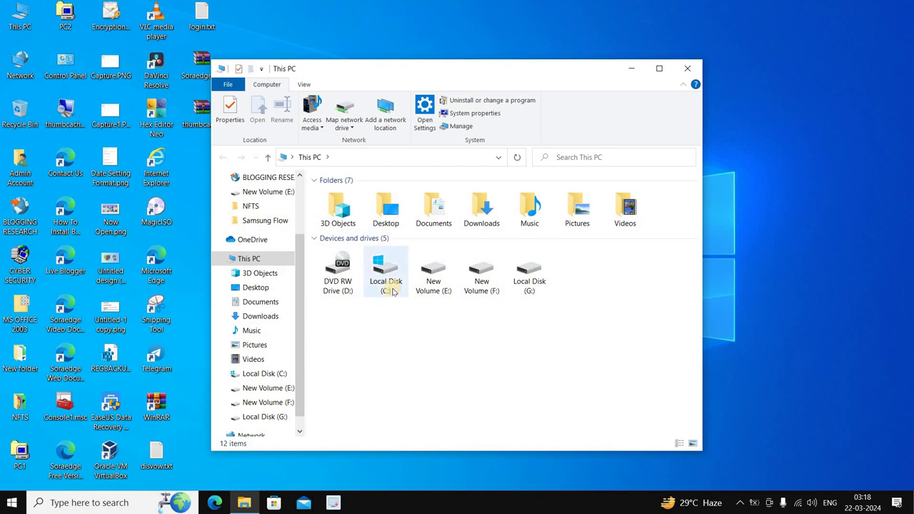
pyautogui.moveTo(392, 291)
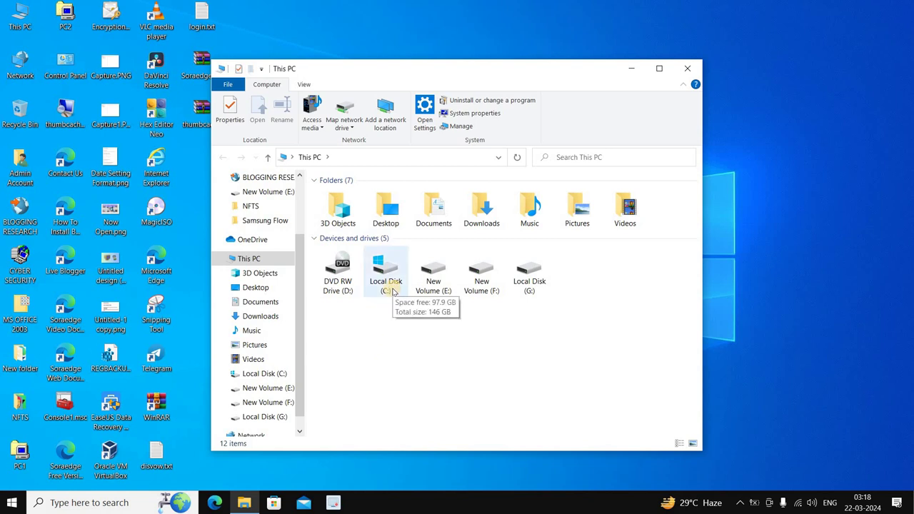
pyautogui.doubleClick(392, 292)
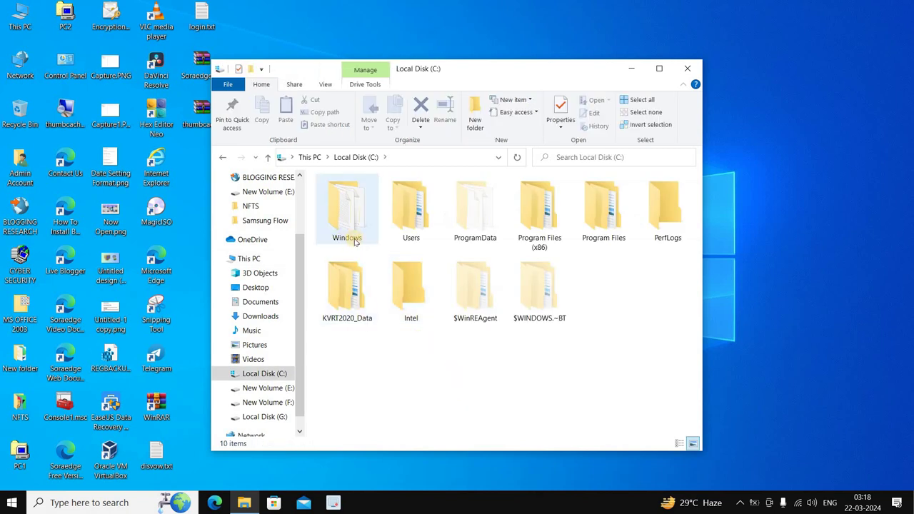
pyautogui.moveTo(358, 241)
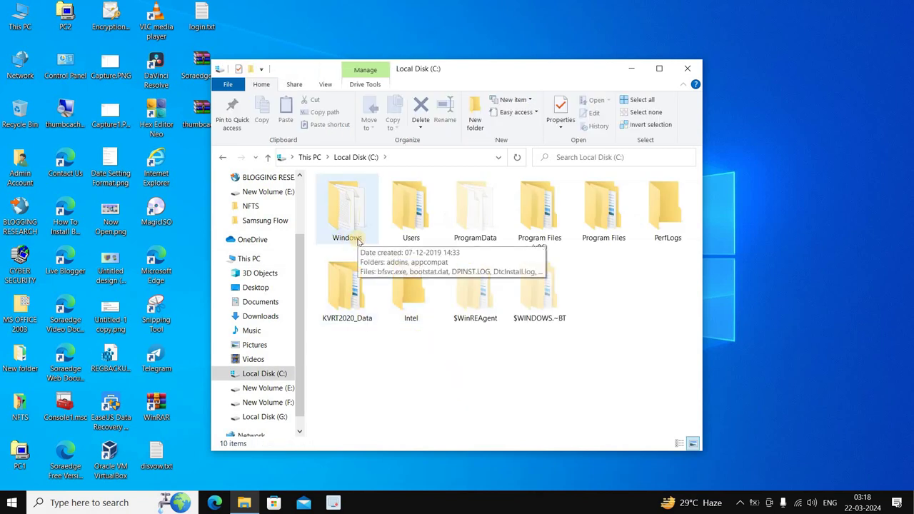
pyautogui.doubleClick(357, 240)
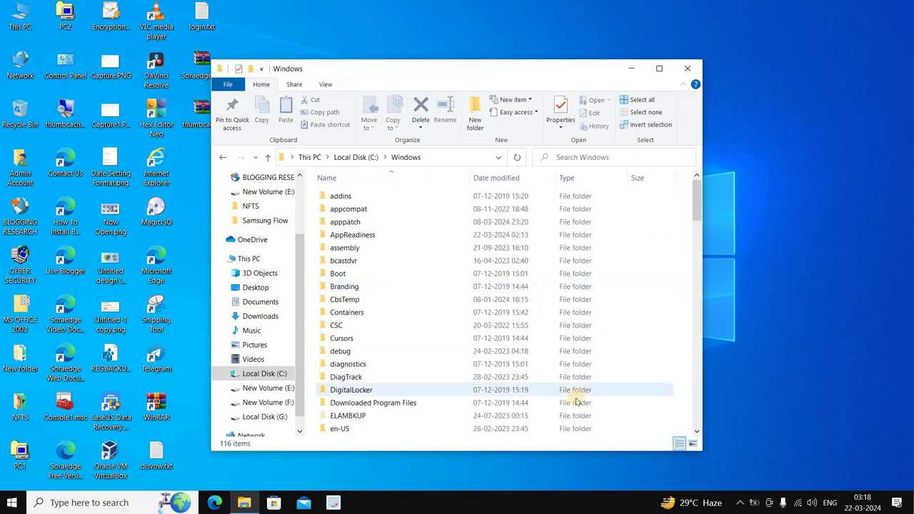
# - Find the System32 folder inside the Windows folder and open it
pyautogui.scroll(-7, 442, 300)
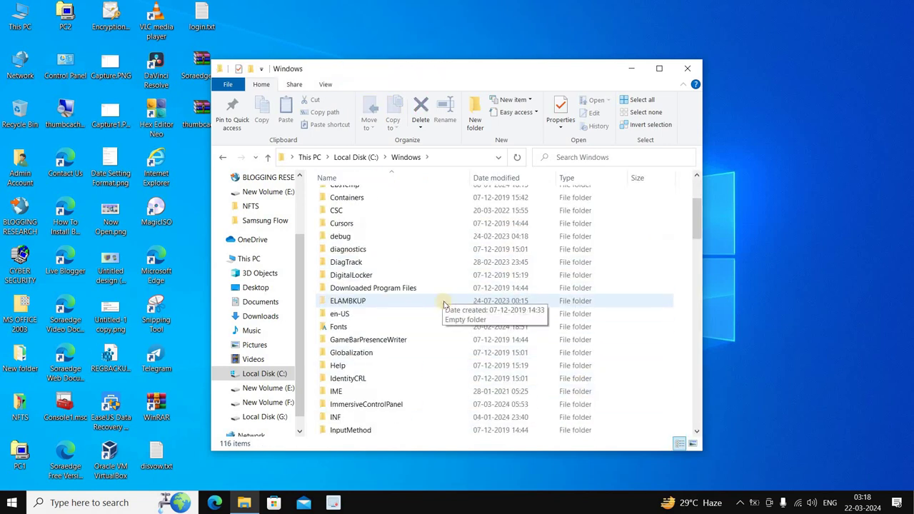
pyautogui.scroll(-7, 442, 304)
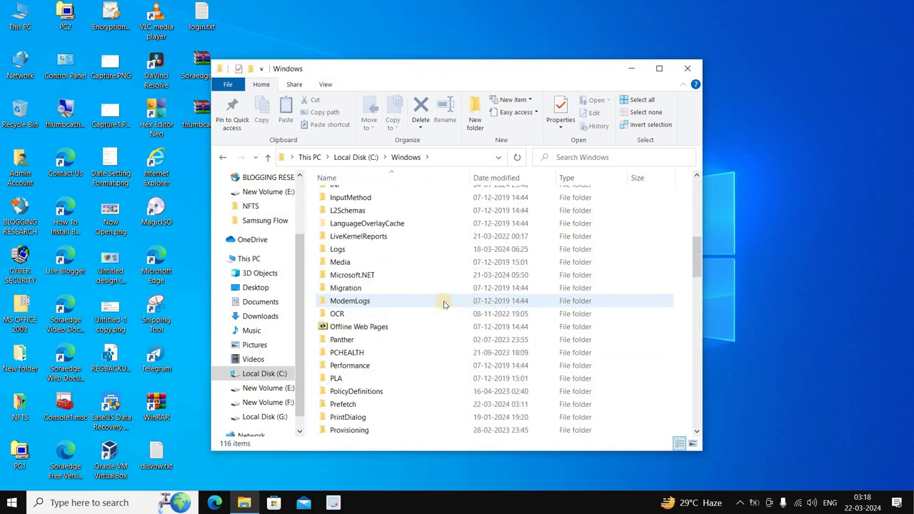
pyautogui.scroll(-4, 442, 304)
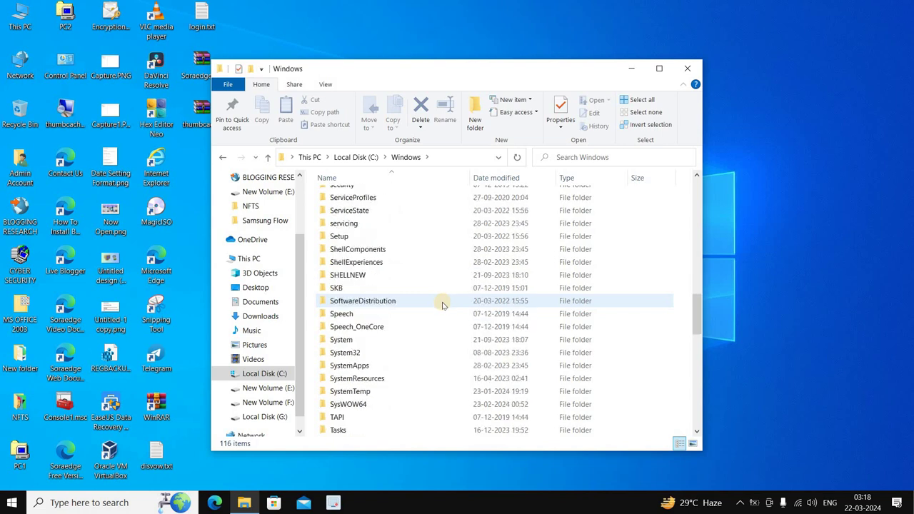
pyautogui.doubleClick(379, 353)
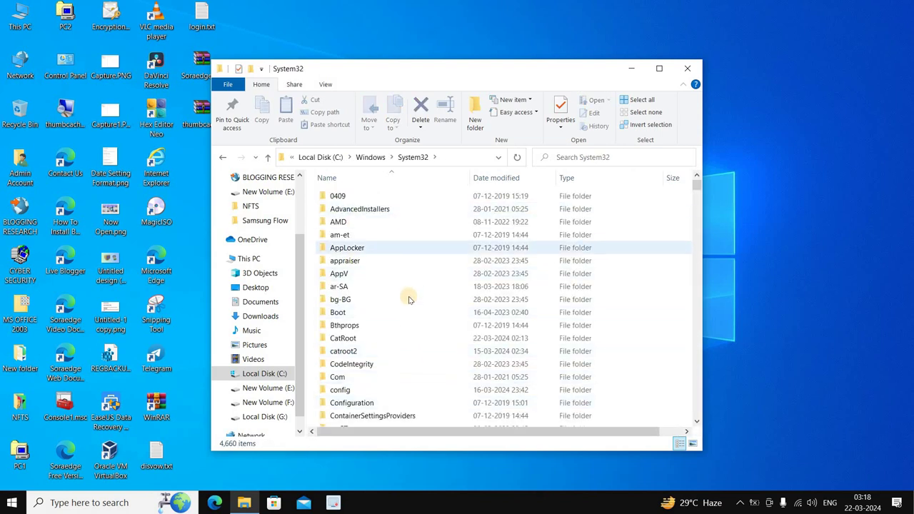
# - Look through the System32 folders for the GroupPolicy folder and open it
pyautogui.scroll(-6, 409, 300)
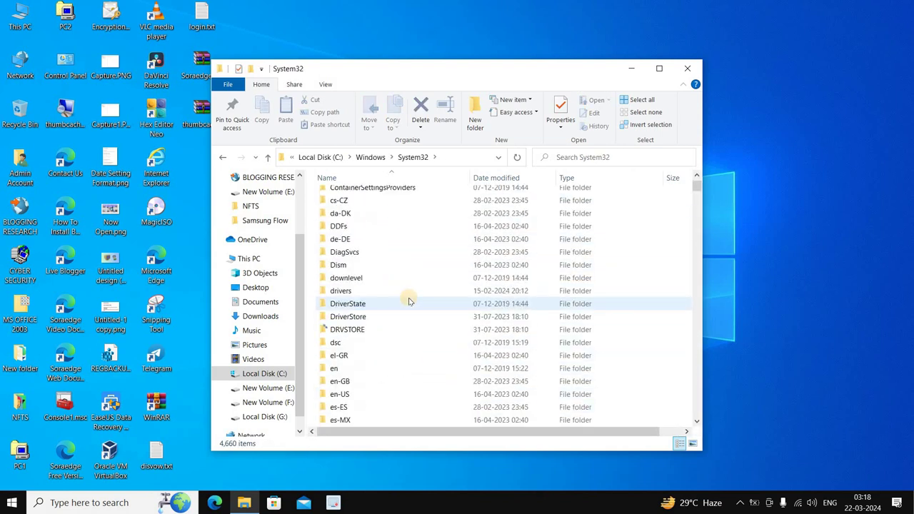
pyautogui.scroll(-12, 410, 300)
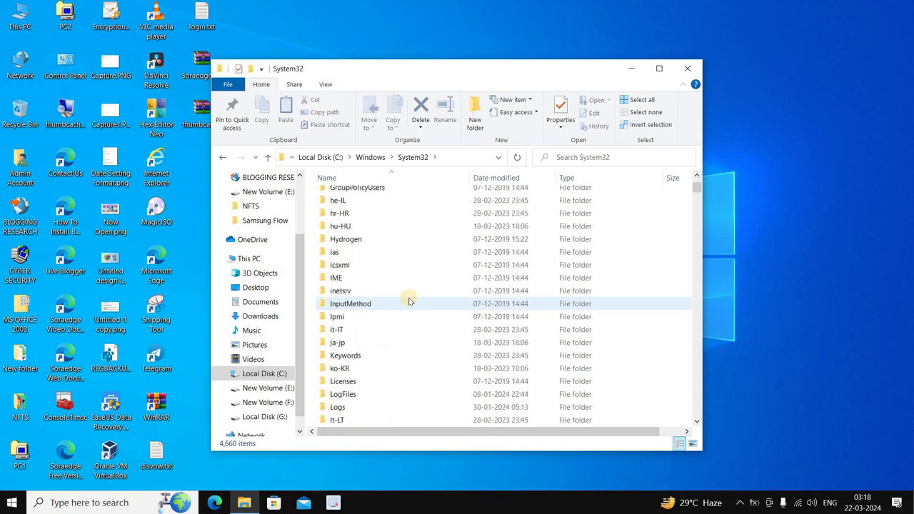
pyautogui.scroll(-12, 409, 300)
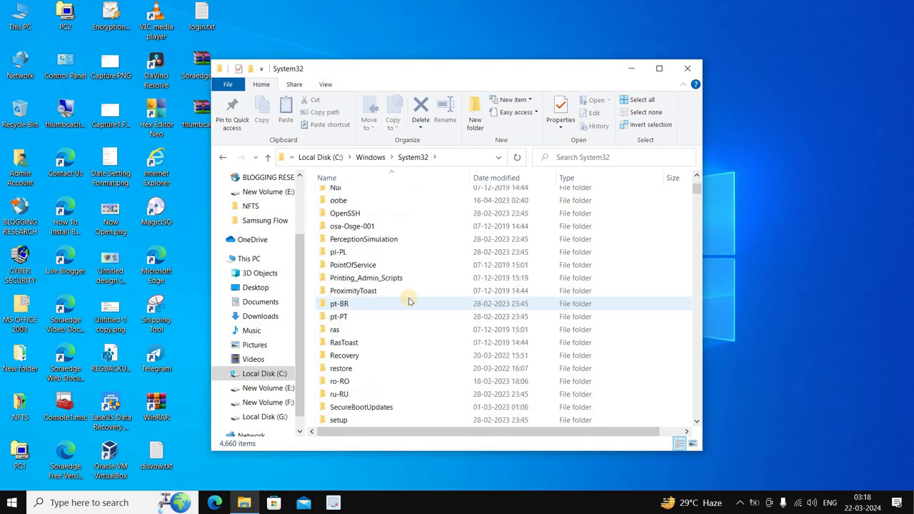
pyautogui.scroll(-10, 409, 300)
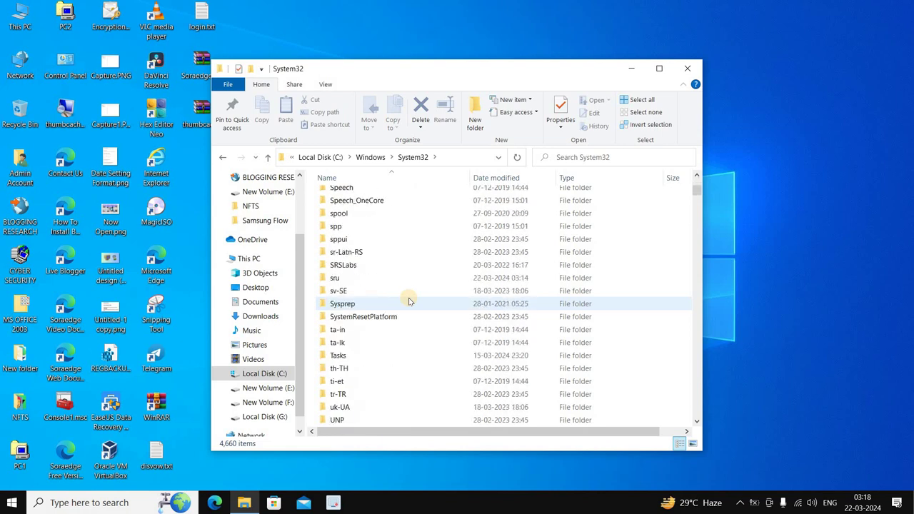
pyautogui.scroll(-4, 409, 300)
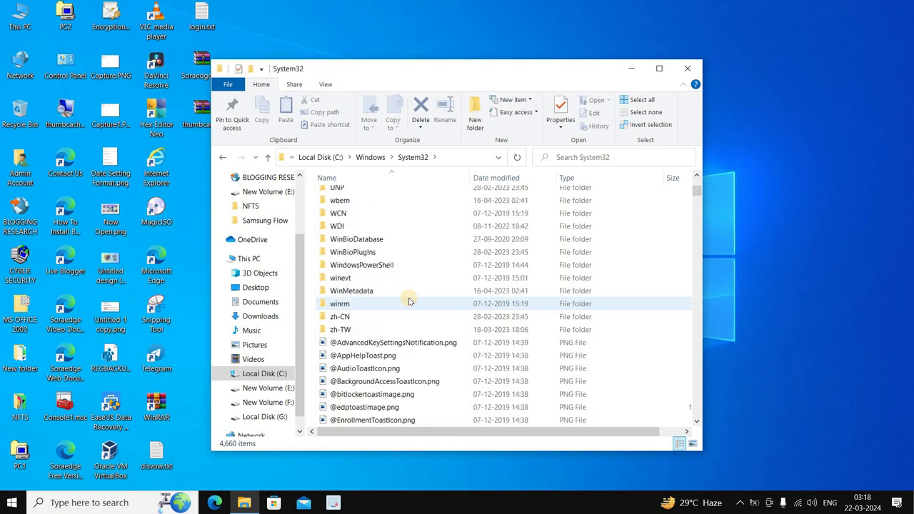
pyautogui.scroll(20, 409, 300)
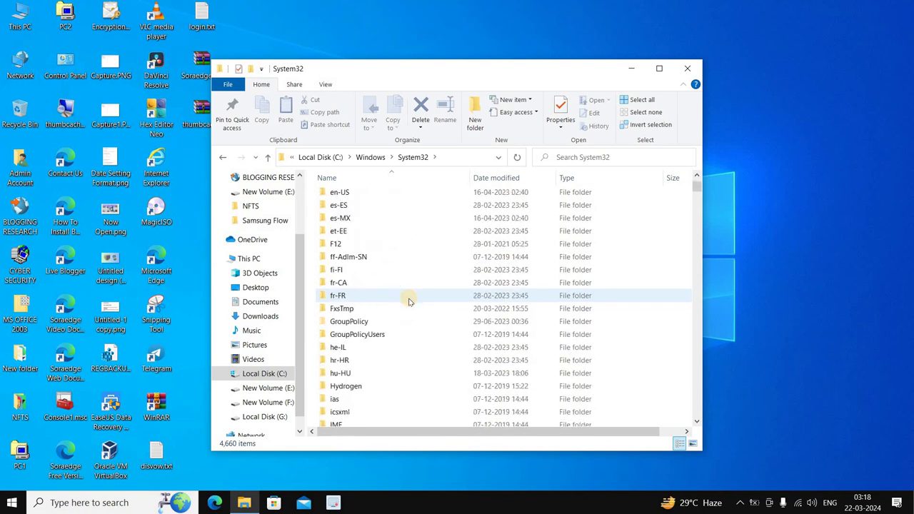
pyautogui.scroll(10, 409, 300)
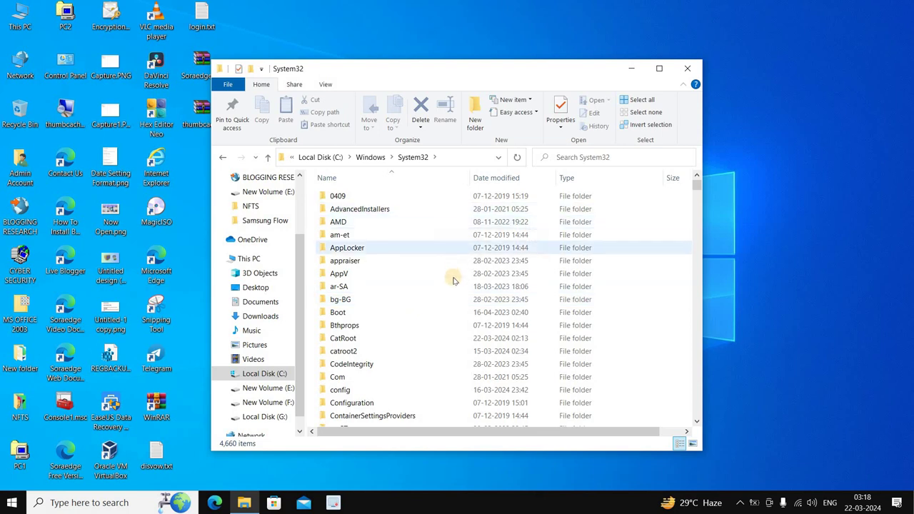
pyautogui.scroll(-5, 452, 282)
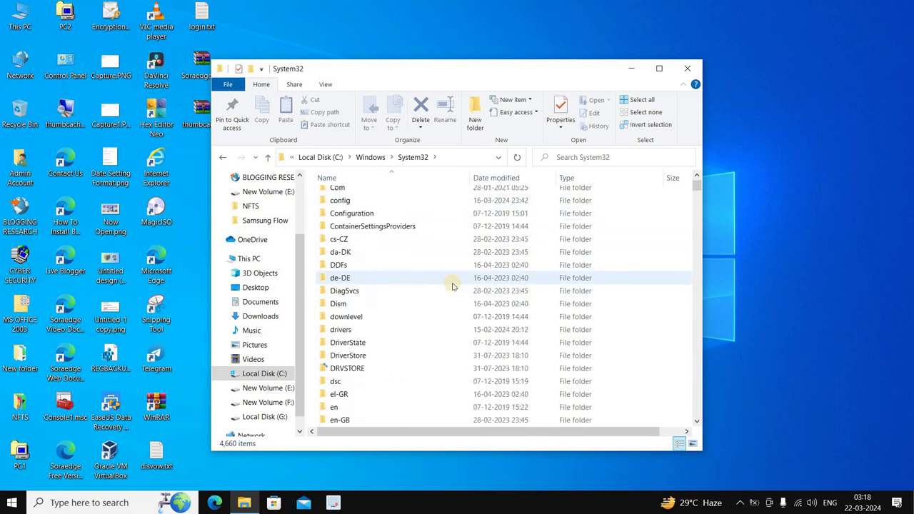
pyautogui.scroll(-7, 452, 286)
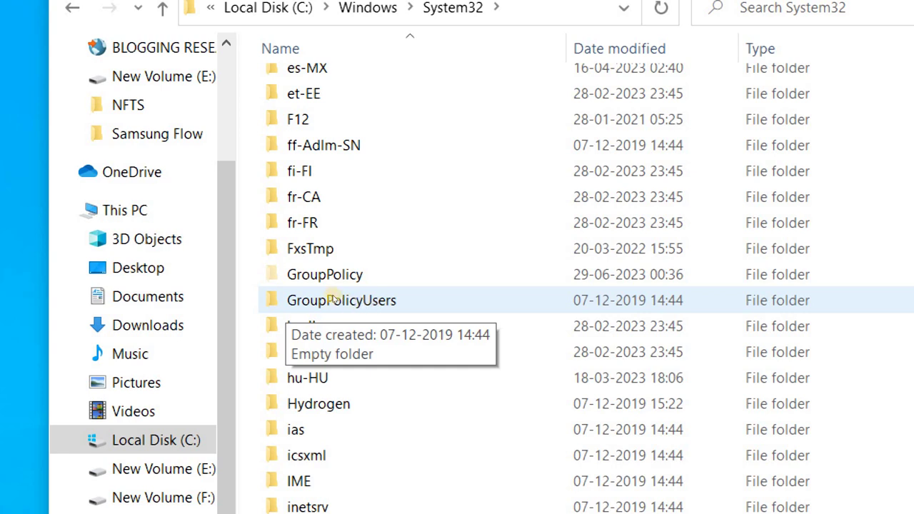
pyautogui.moveTo(348, 300)
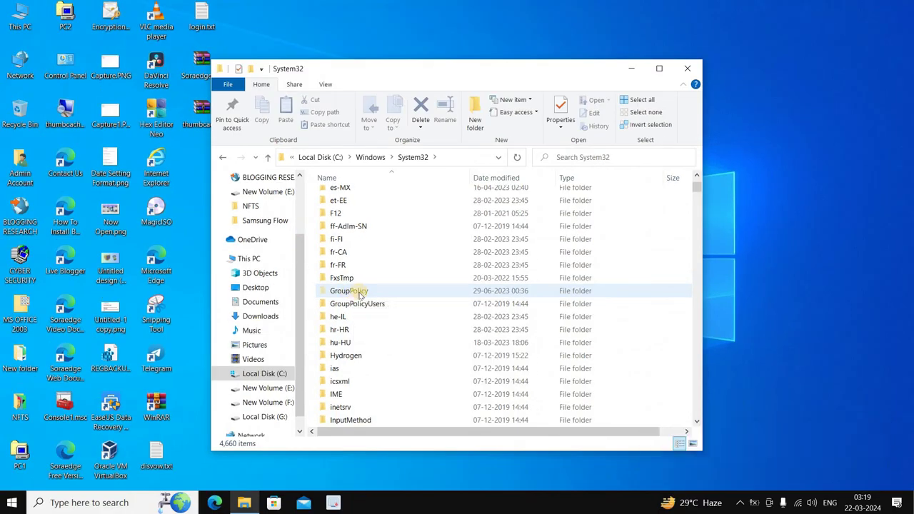
pyautogui.moveTo(359, 295)
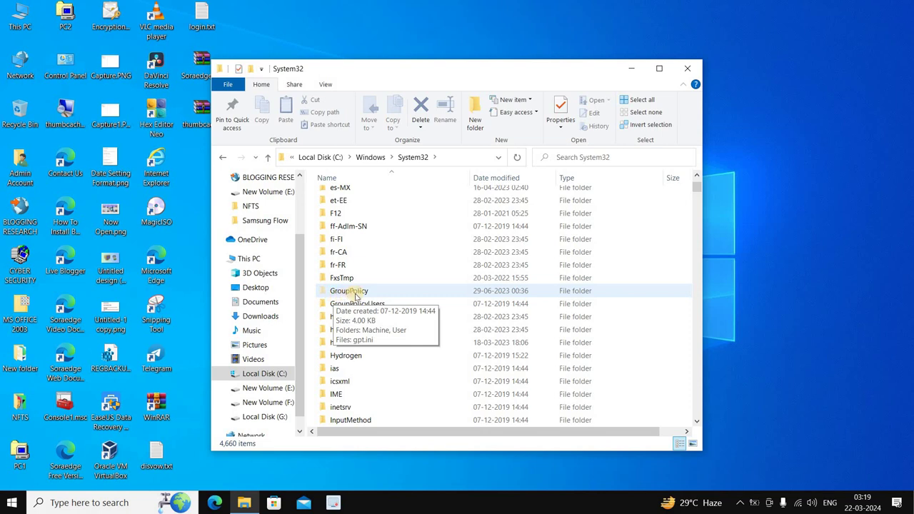
pyautogui.doubleClick(416, 291)
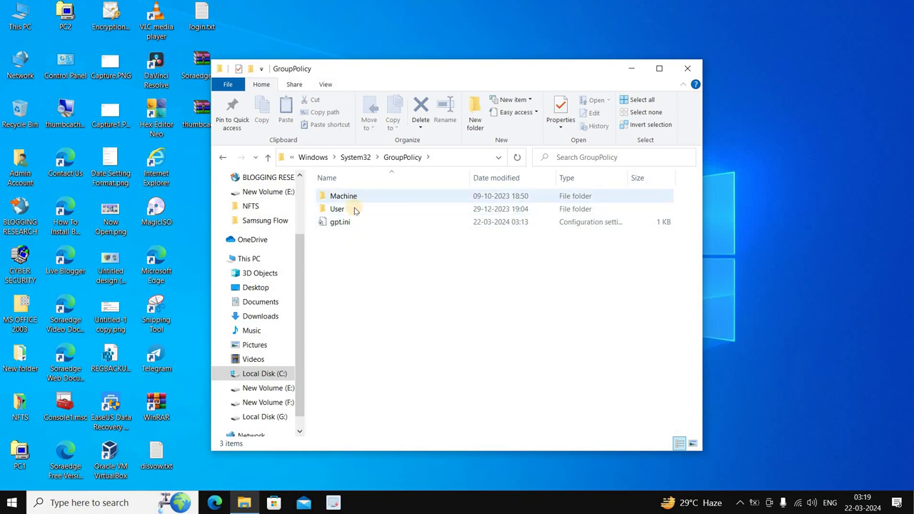
# - Open the Machine folder inside GroupPolicy, show its full path in the address bar, and close File Explorer
pyautogui.click(337, 197)
pyautogui.doubleClick(385, 200)
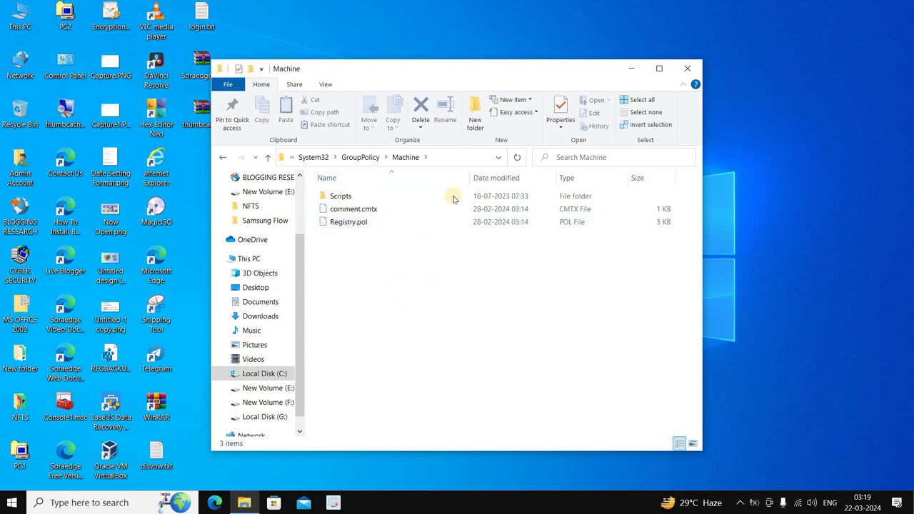
pyautogui.moveTo(535, 66); pyautogui.dragTo(612, 60)
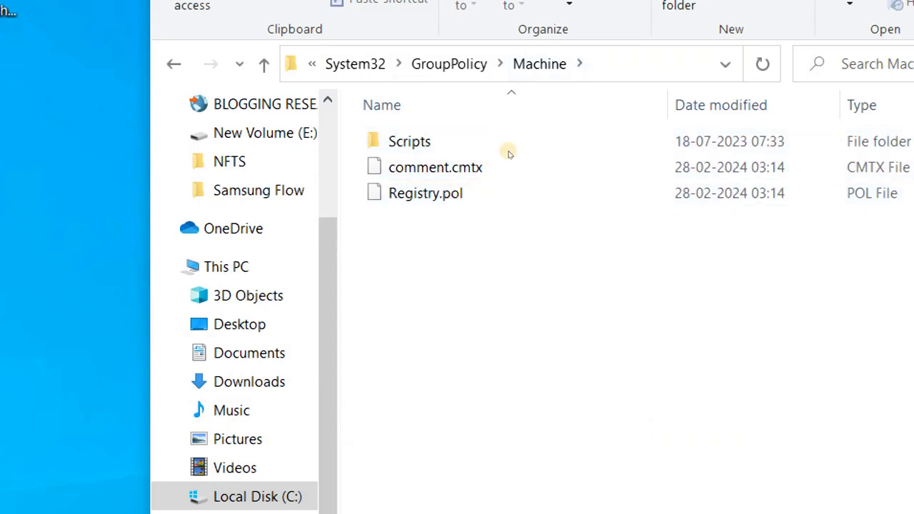
pyautogui.hotkey('alt', 'd')
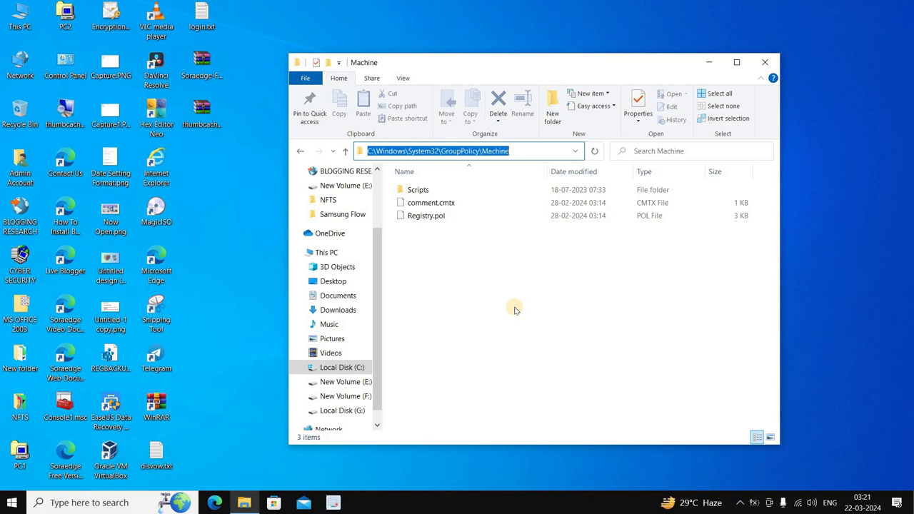
pyautogui.click(765, 62)
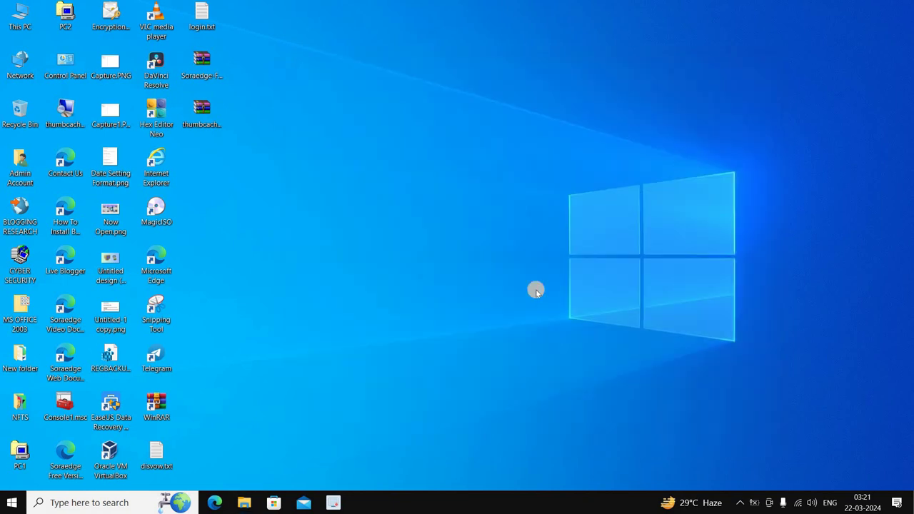
# - Switch to Microsoft Edge and go to learncomputerrx.blogspot.com
pyautogui.click(217, 502)
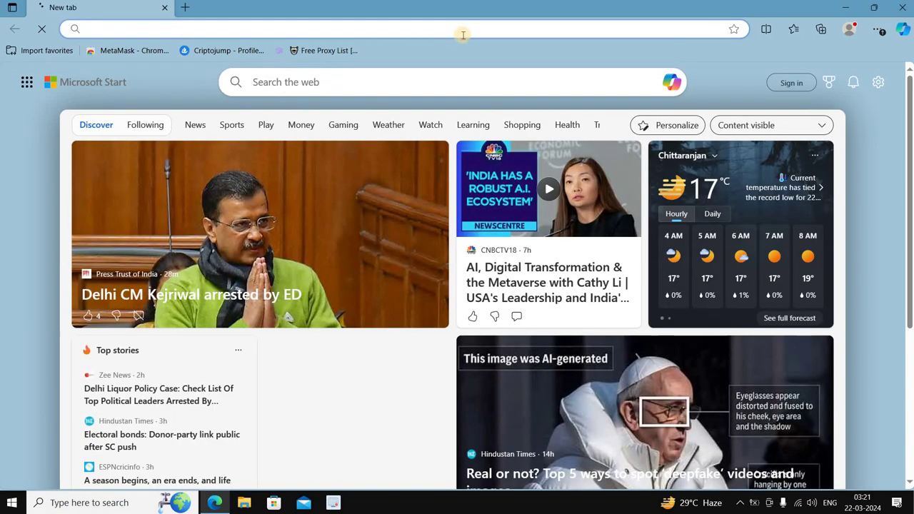
pyautogui.click(477, 29)
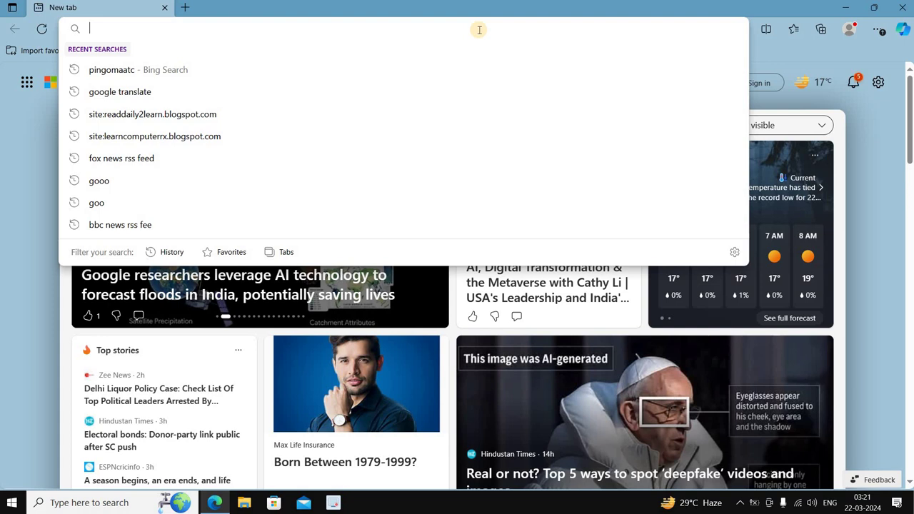
pyautogui.write('learncomputerrx.blogspot.com')
pyautogui.press('Return')
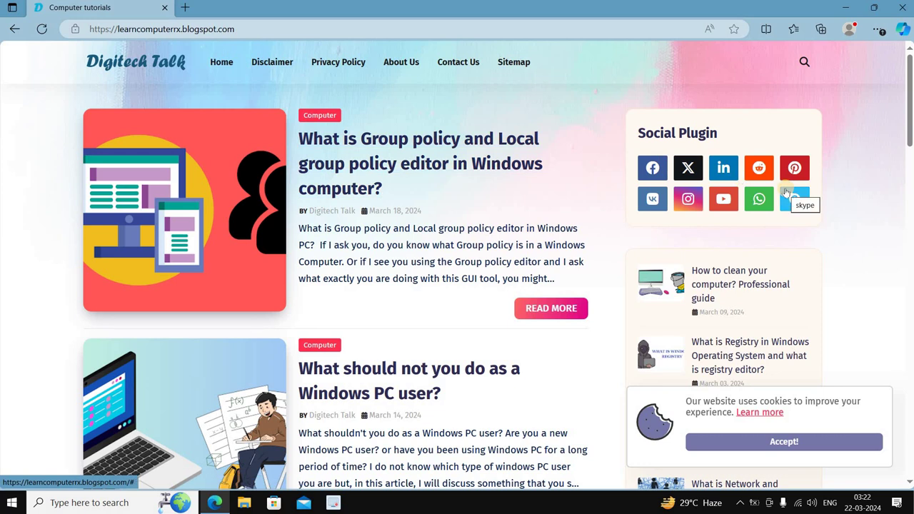
# - Open google.com in a new browser tab
pyautogui.click(185, 8)
pyautogui.click(464, 28)
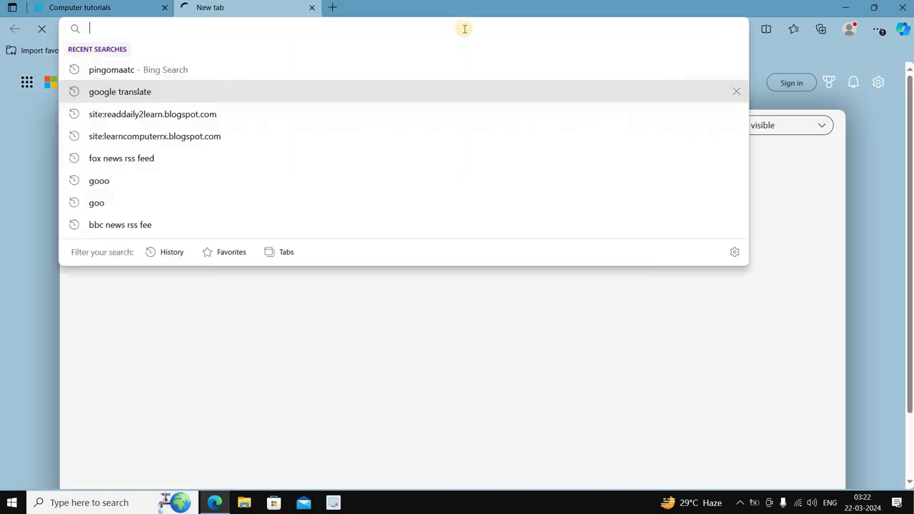
pyautogui.write('goo')
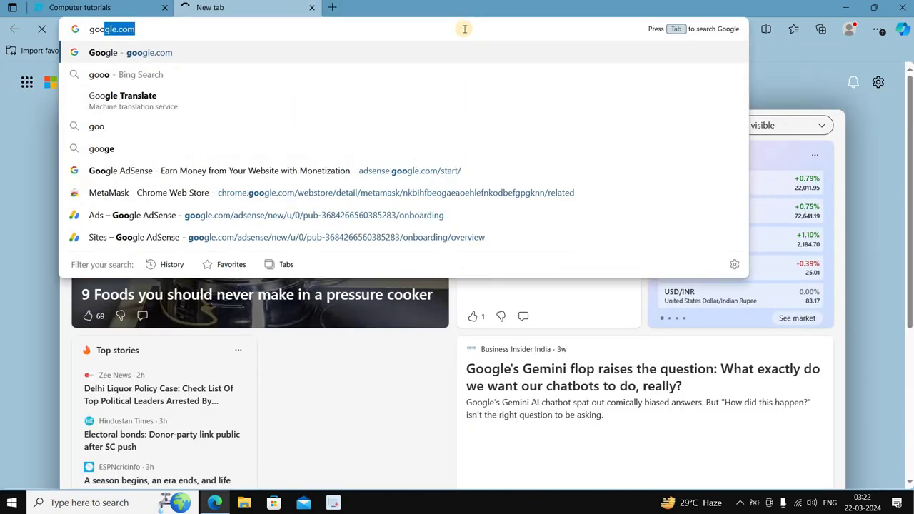
pyautogui.press('Return')
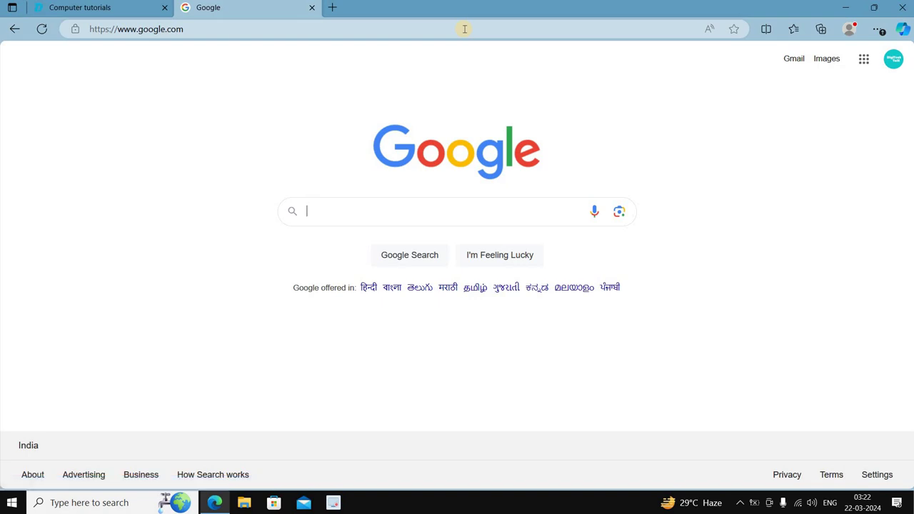
# - Search Google for "google translate extension" and open the Google Translate page in the Chrome Web Store
pyautogui.write('goo')
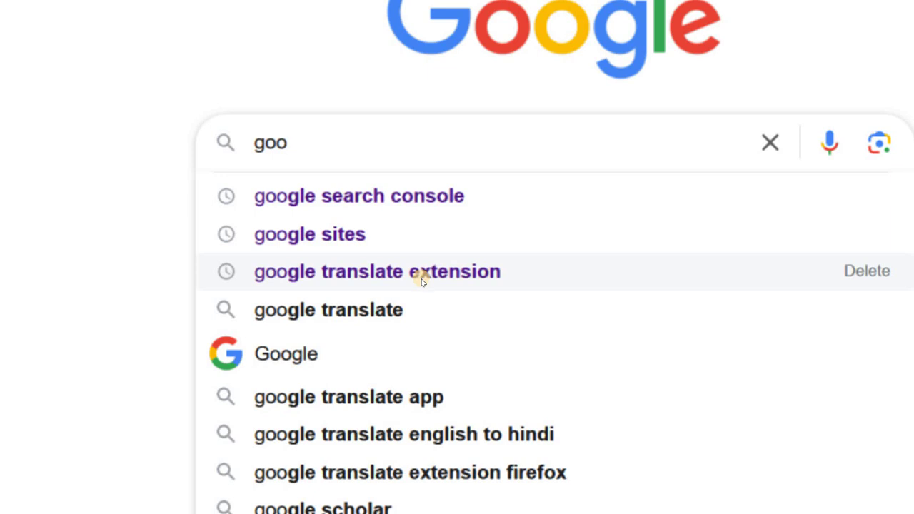
pyautogui.press('super')
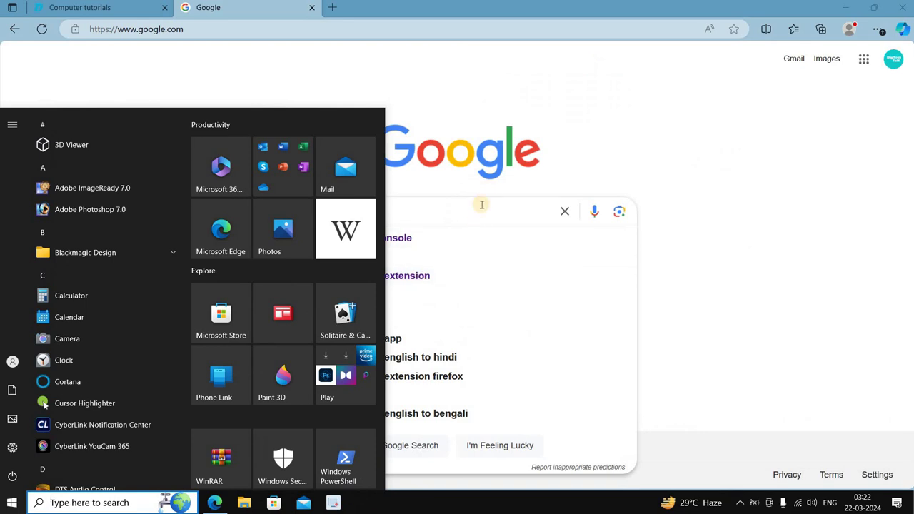
pyautogui.click(482, 208)
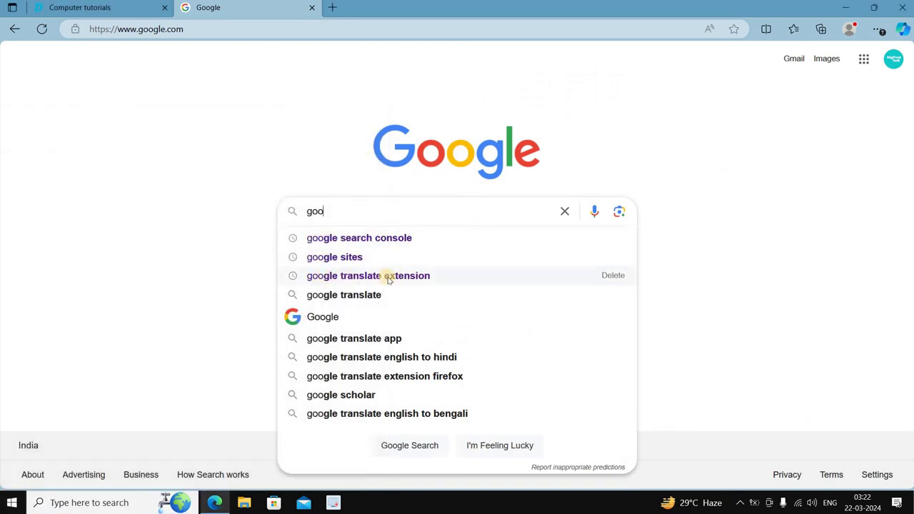
pyautogui.click(389, 277)
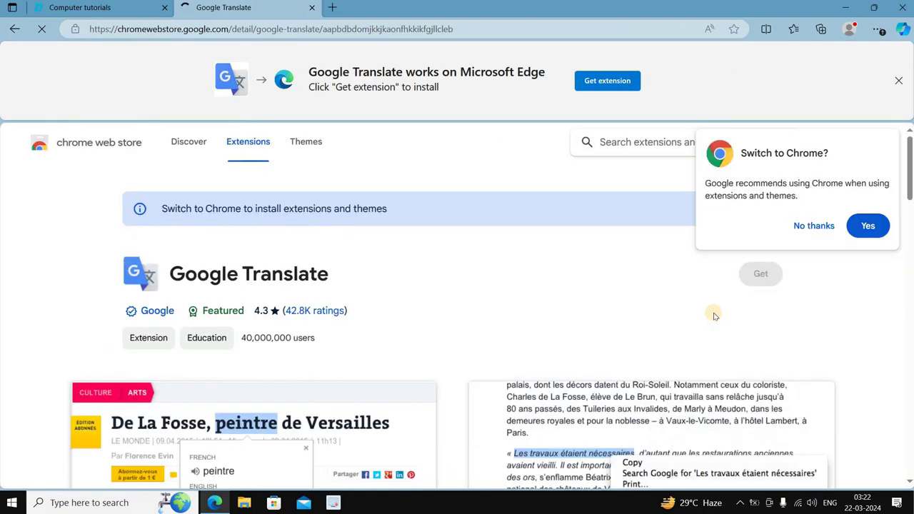
# - Decline the switch to Chrome, add the Google Translate extension to Microsoft Edge, and dismiss the installation notices
pyautogui.click(792, 228)
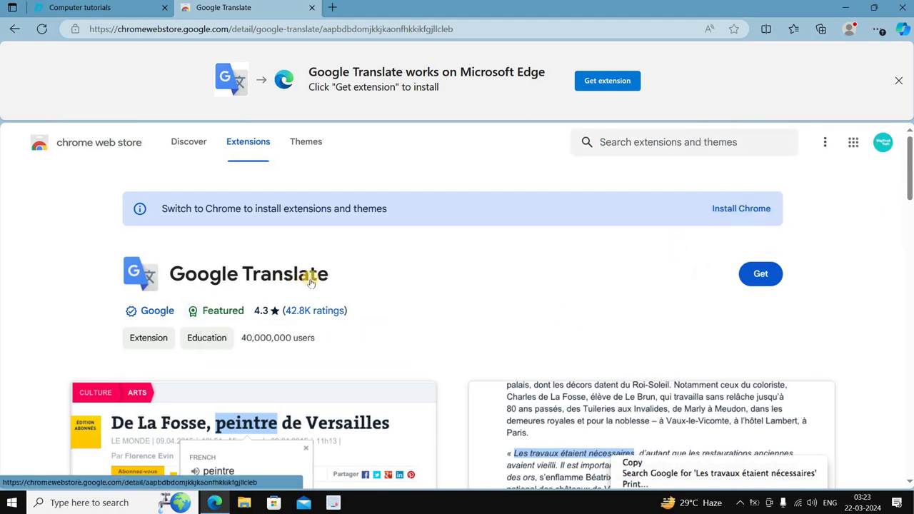
pyautogui.click(747, 278)
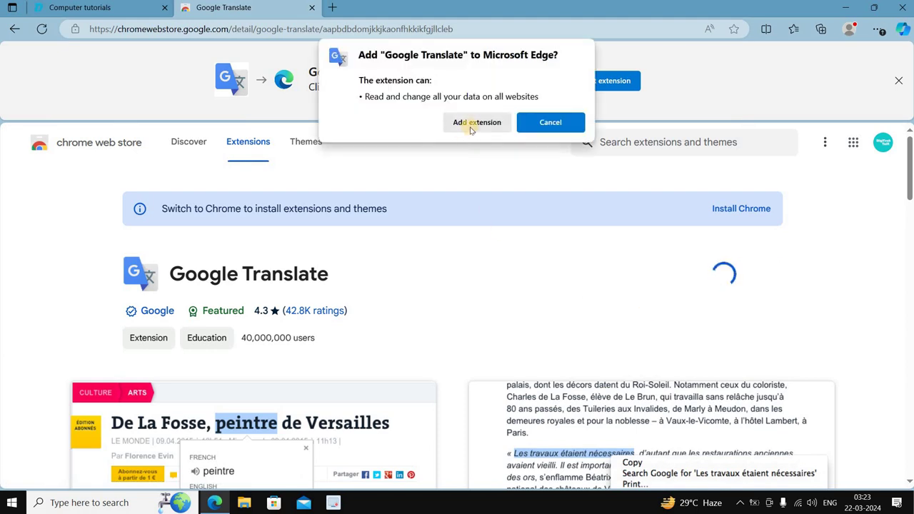
pyautogui.click(471, 124)
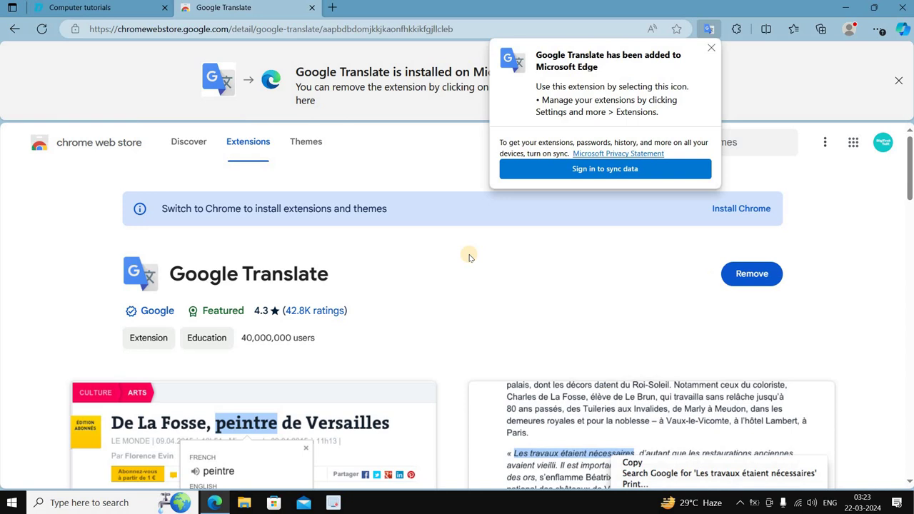
pyautogui.click(710, 50)
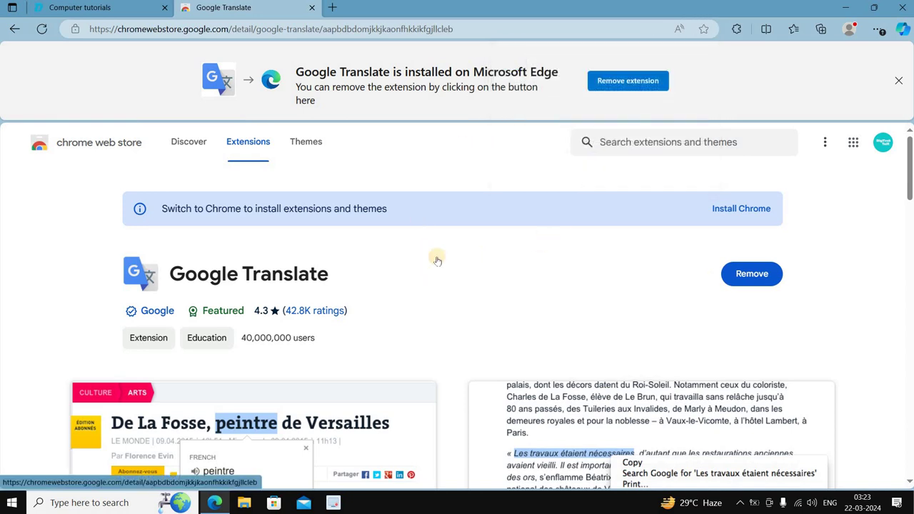
pyautogui.click(898, 81)
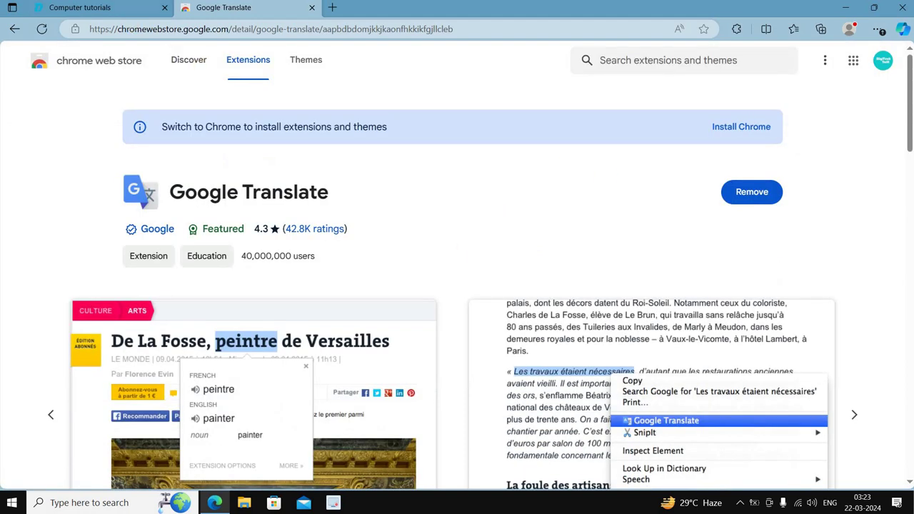
# - Return to the learncomputerrx.blogspot.com page and translate it into Hindi with the Google Translate extension
pyautogui.click(134, 7)
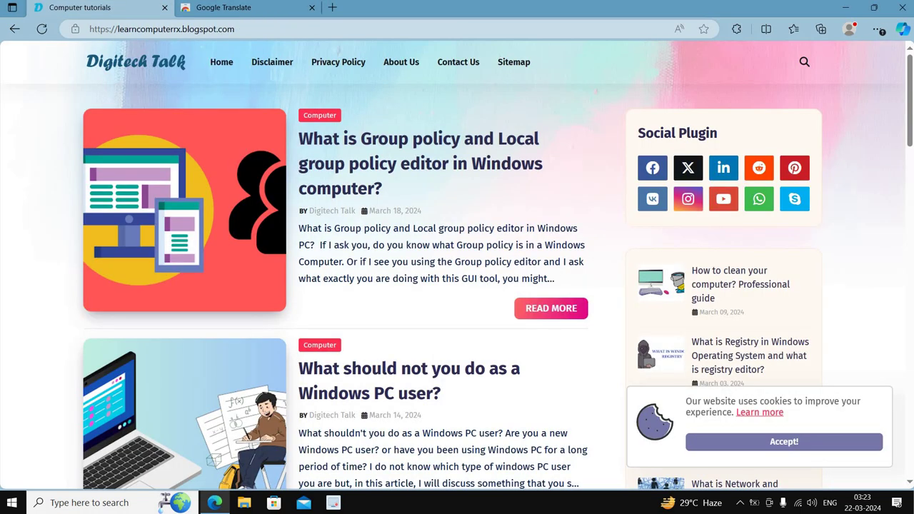
pyautogui.click(879, 29)
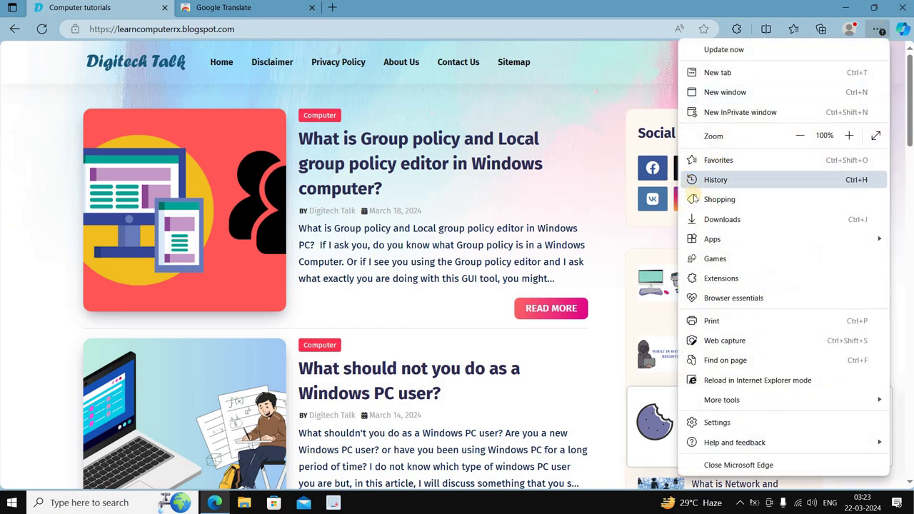
pyautogui.click(763, 283)
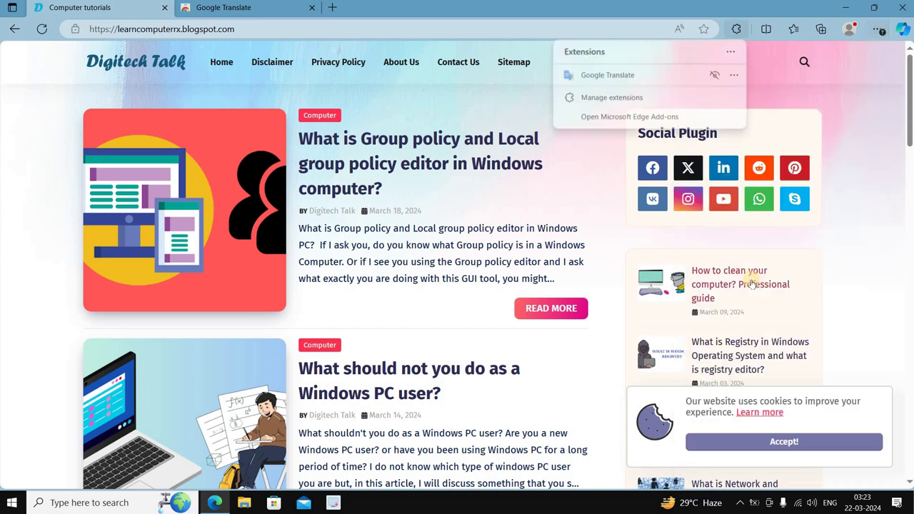
pyautogui.click(650, 76)
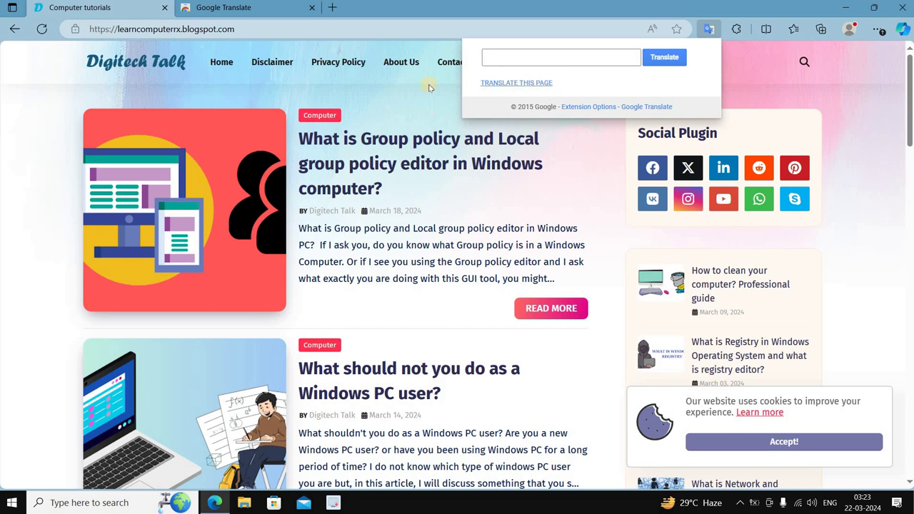
pyautogui.click(503, 85)
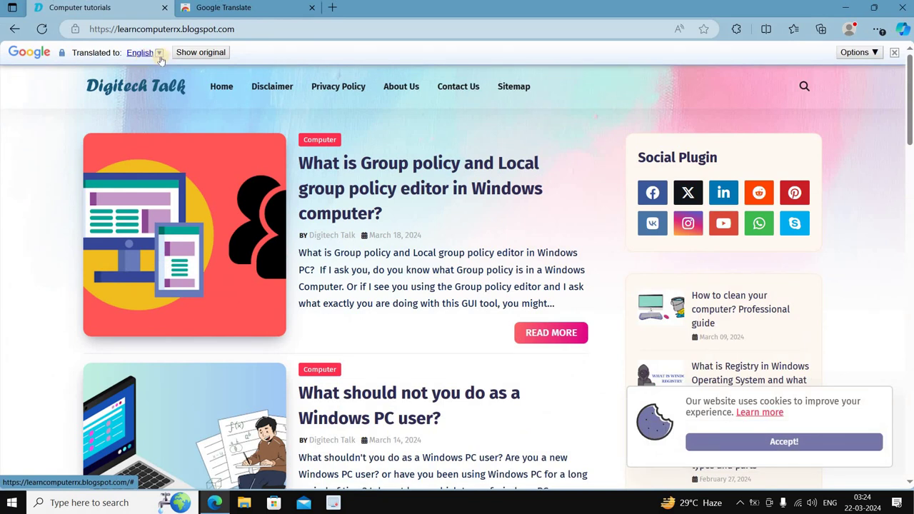
pyautogui.click(160, 55)
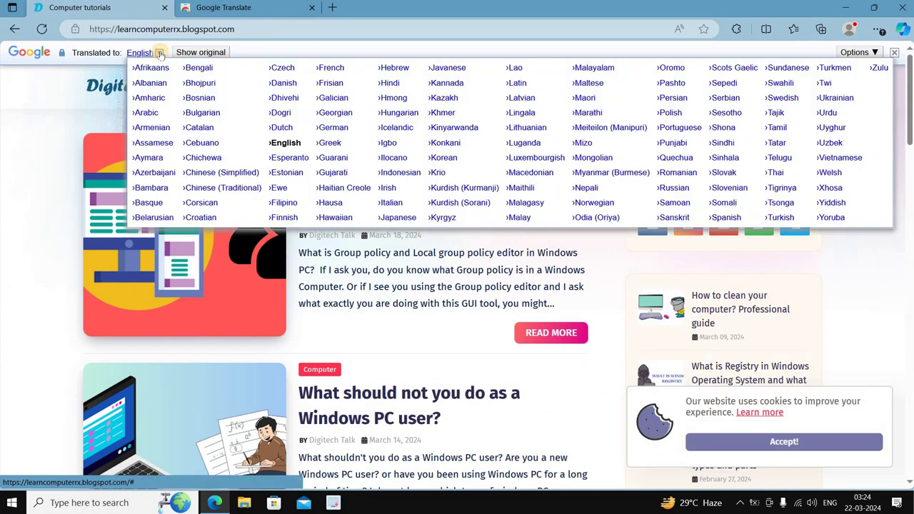
pyautogui.click(385, 86)
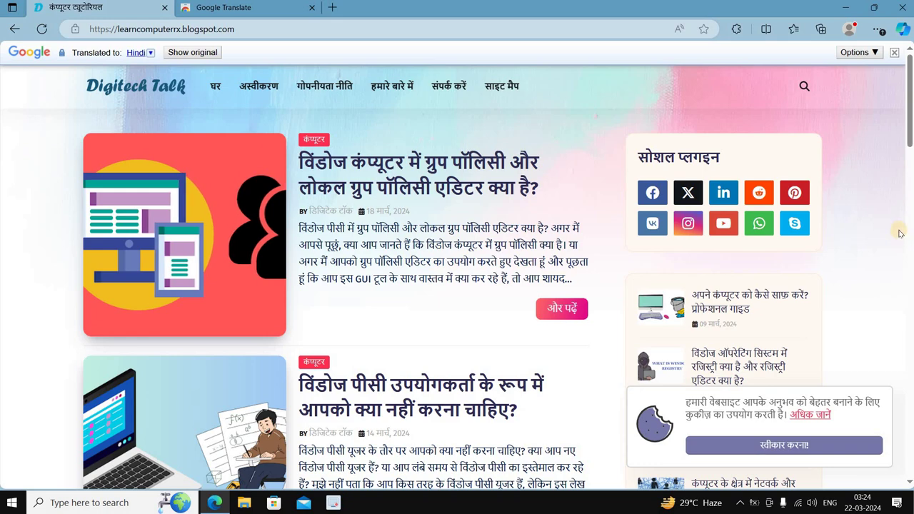
# - Look through the Hindi version of the blog's home page, from the first post down to the footer
pyautogui.scroll(-10, 899, 233)
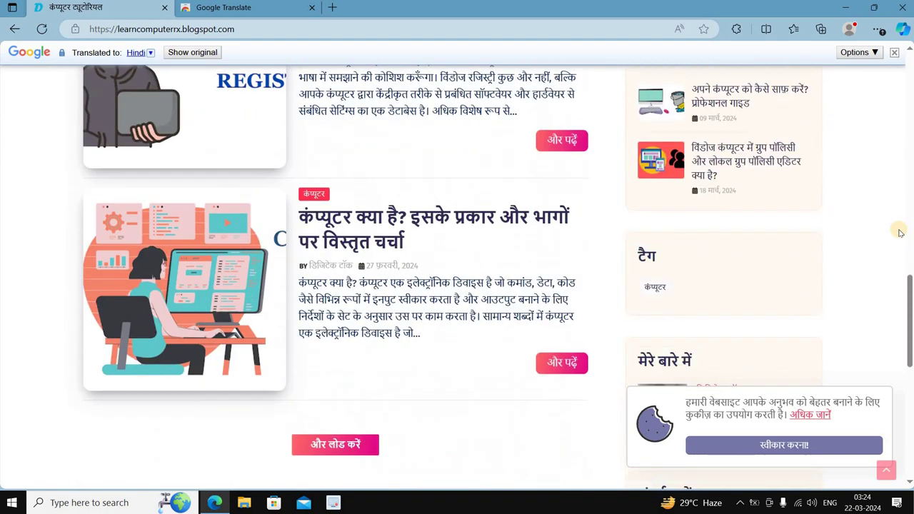
pyautogui.scroll(-5, 900, 233)
pyautogui.scroll(6, 899, 232)
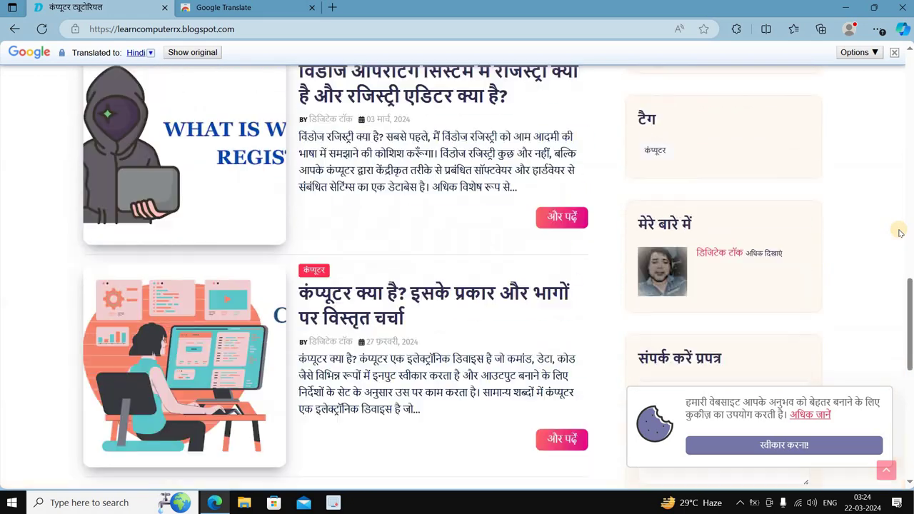
pyautogui.scroll(10, 899, 233)
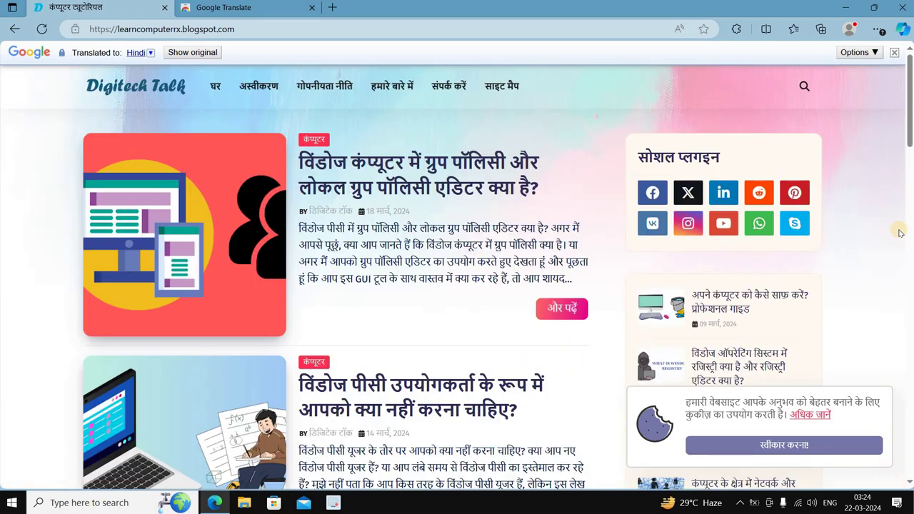
pyautogui.scroll(-15, 900, 233)
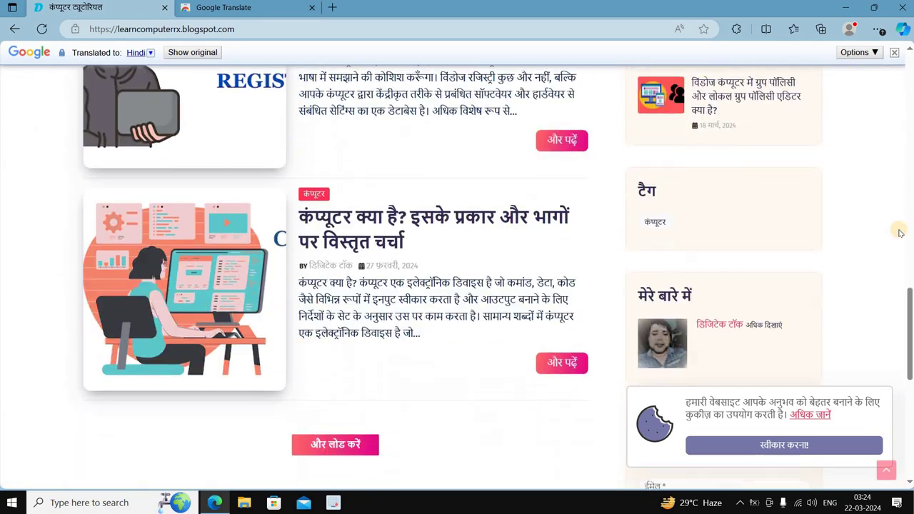
pyautogui.scroll(-1, 900, 233)
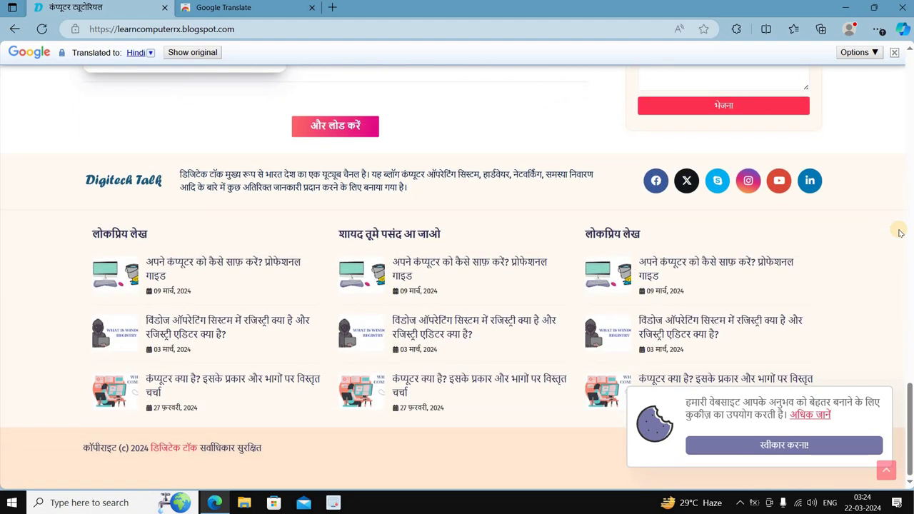
pyautogui.scroll(8, 900, 233)
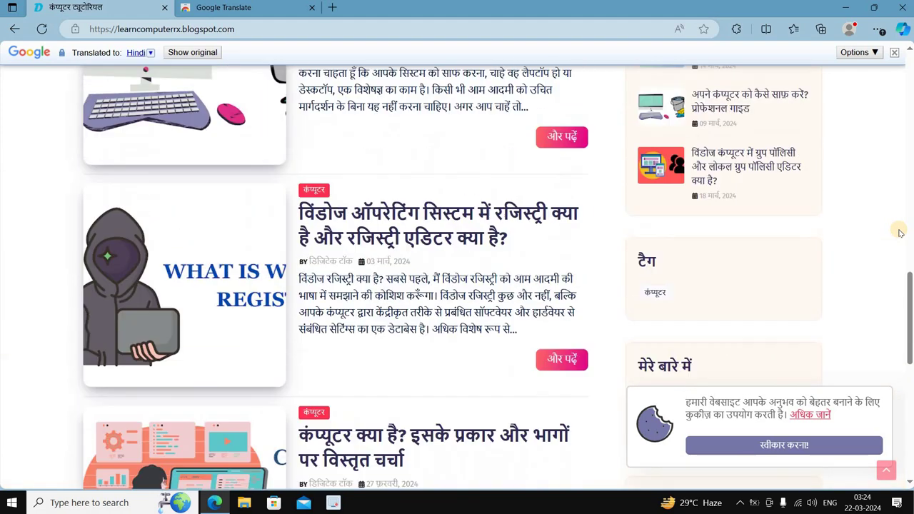
pyautogui.scroll(5, 899, 233)
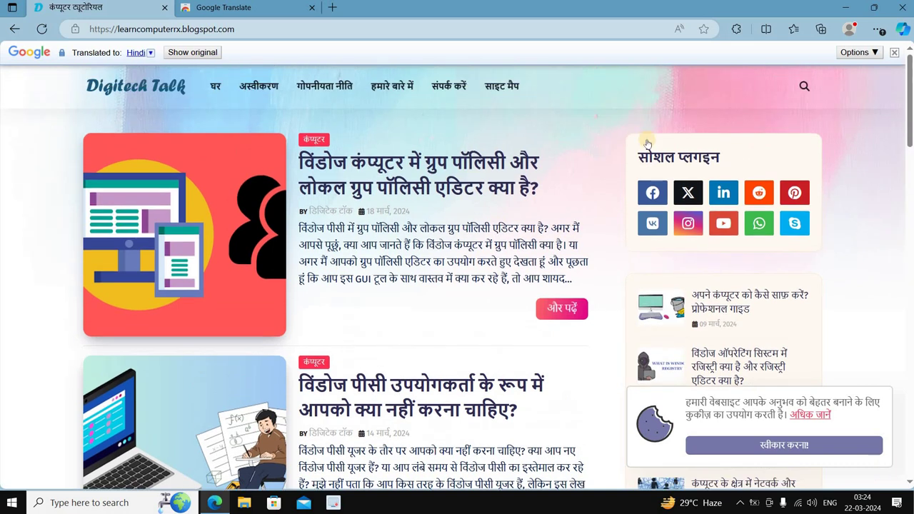
# - Set the translation language to English and open the article "What is Group policy and Local group policy editor in Windows computer?"
pyautogui.click(150, 53)
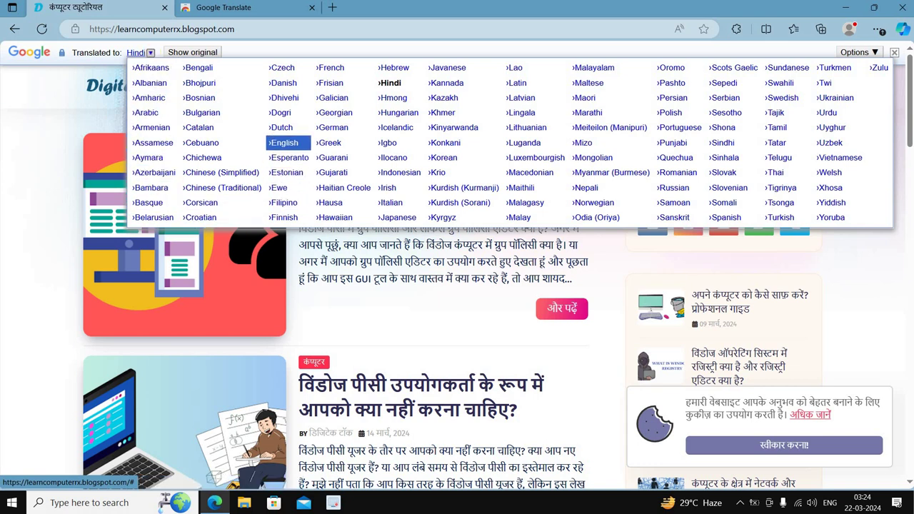
pyautogui.click(280, 143)
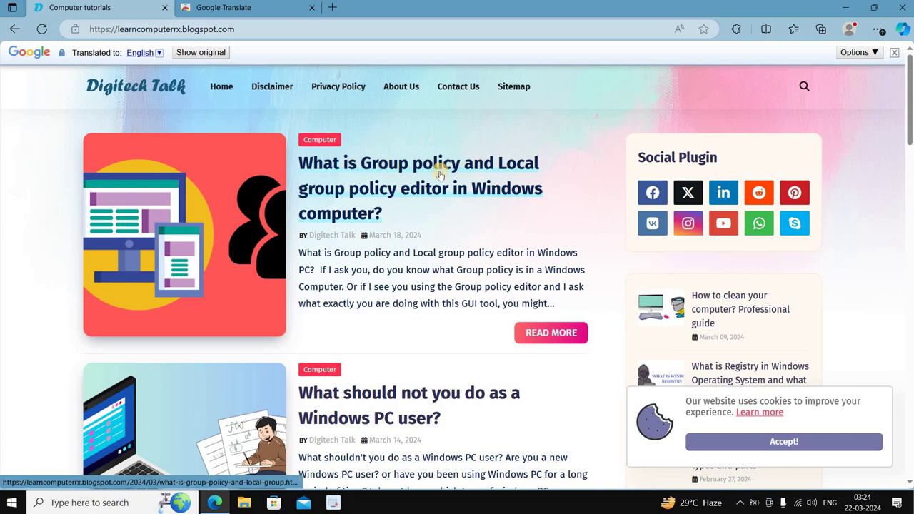
pyautogui.click(414, 169)
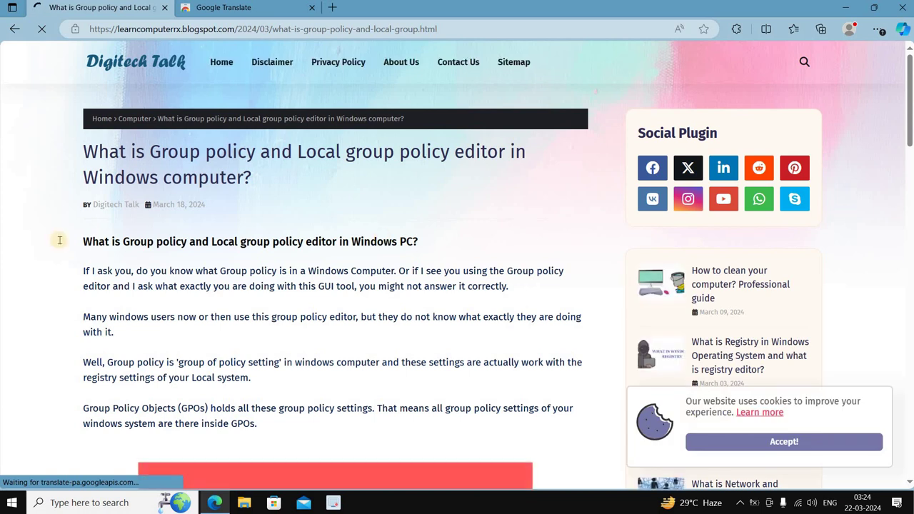
# - Read through the Group Policy article, covering its definition, the folder and Registry.pol locations, and the Local Group Policy Editor section
pyautogui.scroll(-6, 357, 291)
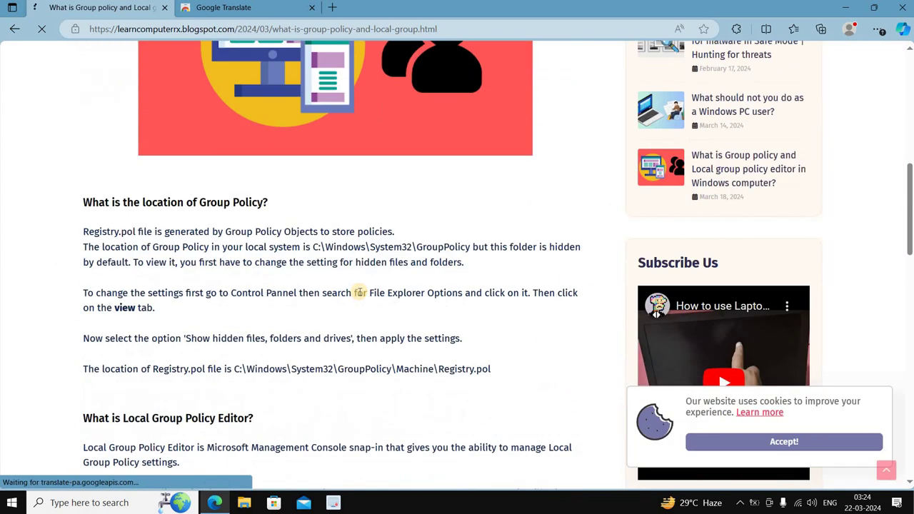
pyautogui.scroll(-2, 359, 295)
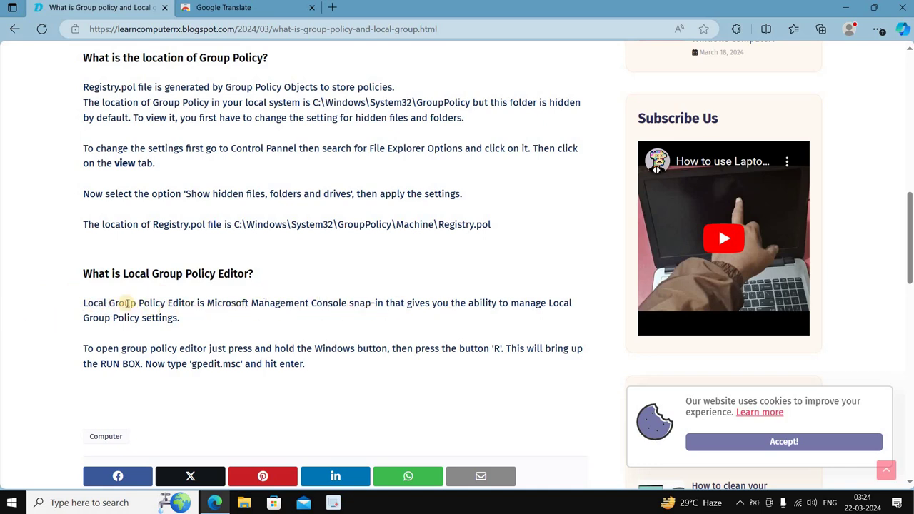
pyautogui.scroll(2, 127, 303)
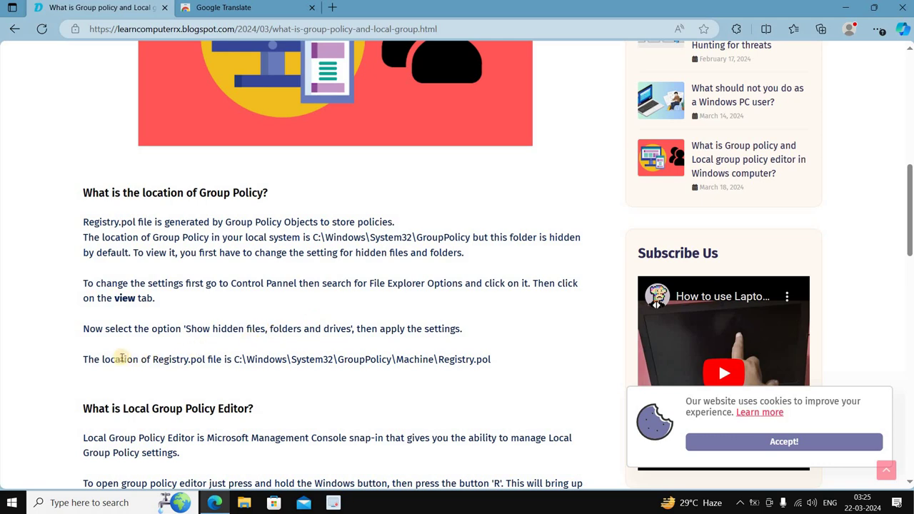
pyautogui.scroll(6, 292, 316)
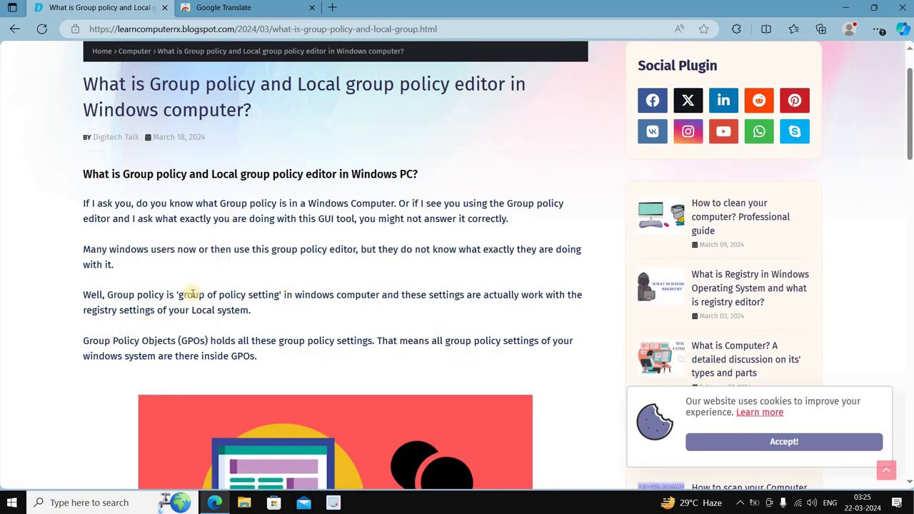
pyautogui.scroll(-5, 224, 321)
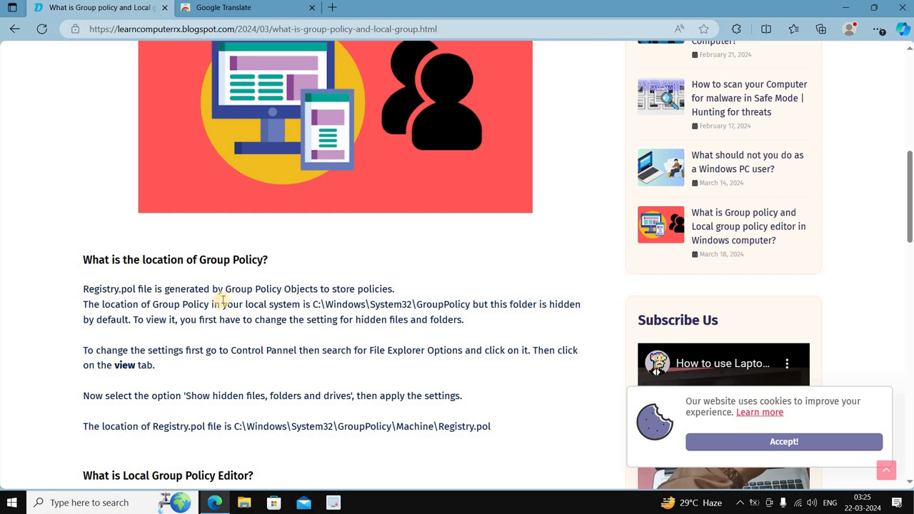
pyautogui.scroll(-1, 124, 333)
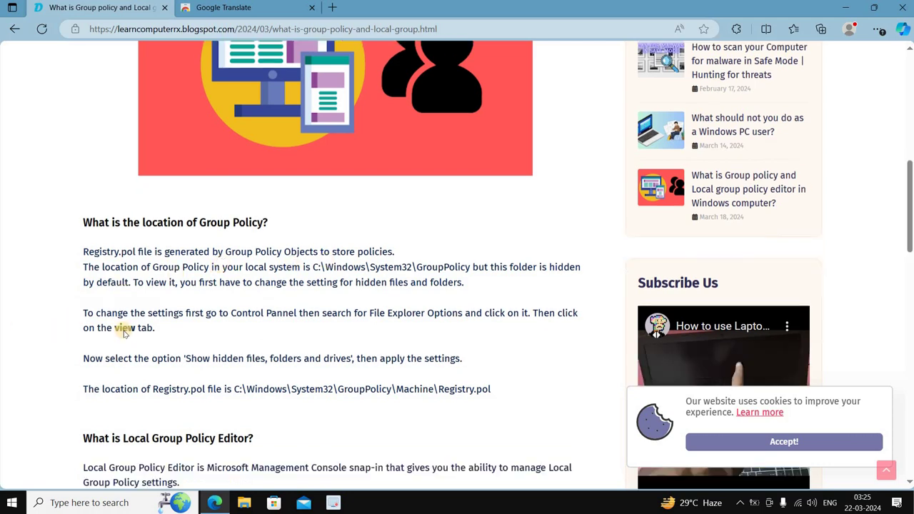
pyautogui.scroll(-2, 124, 332)
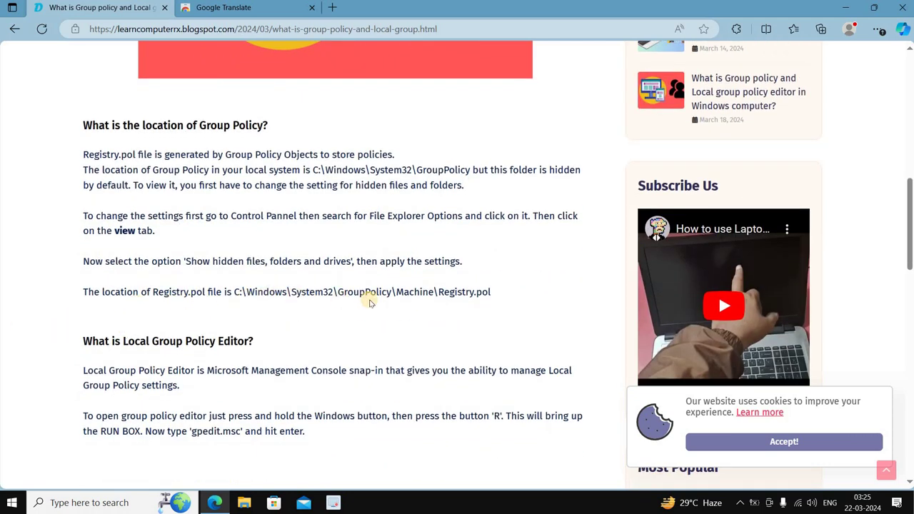
pyautogui.scroll(3, 286, 289)
pyautogui.scroll(1, 205, 315)
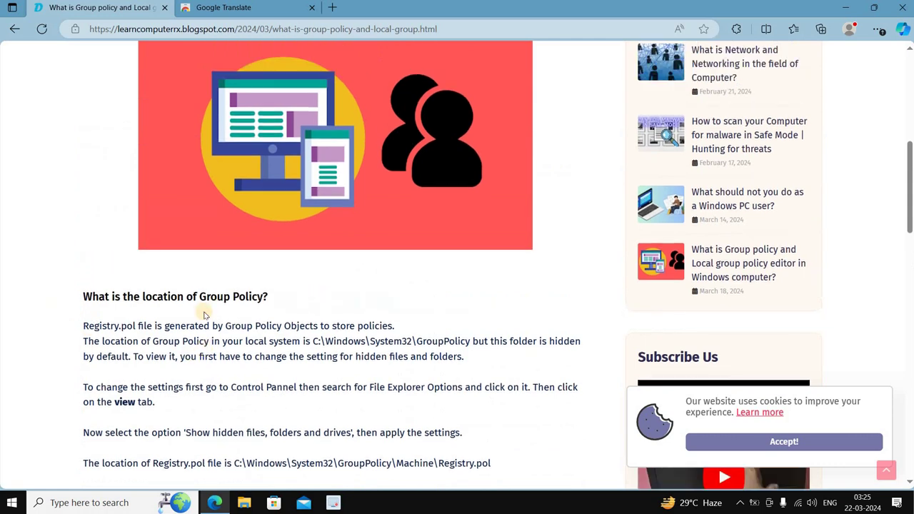
pyautogui.scroll(8, 203, 314)
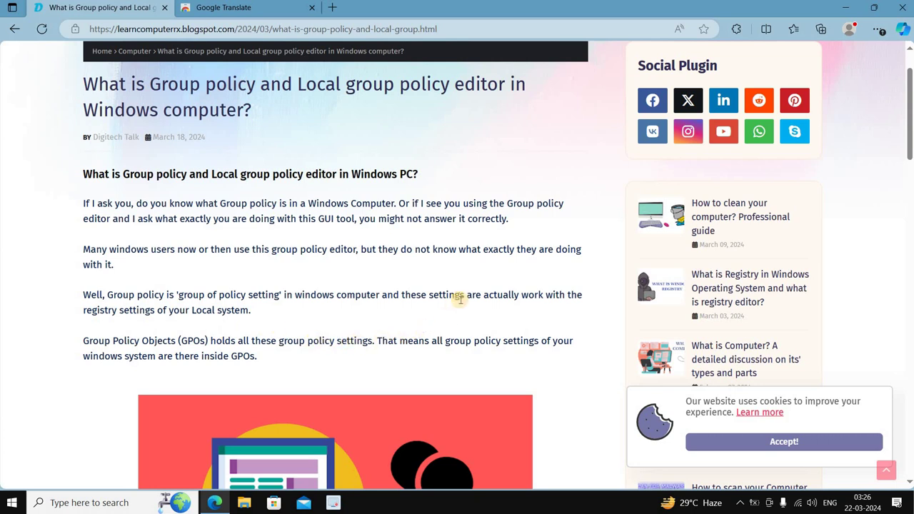
pyautogui.scroll(-3, 459, 298)
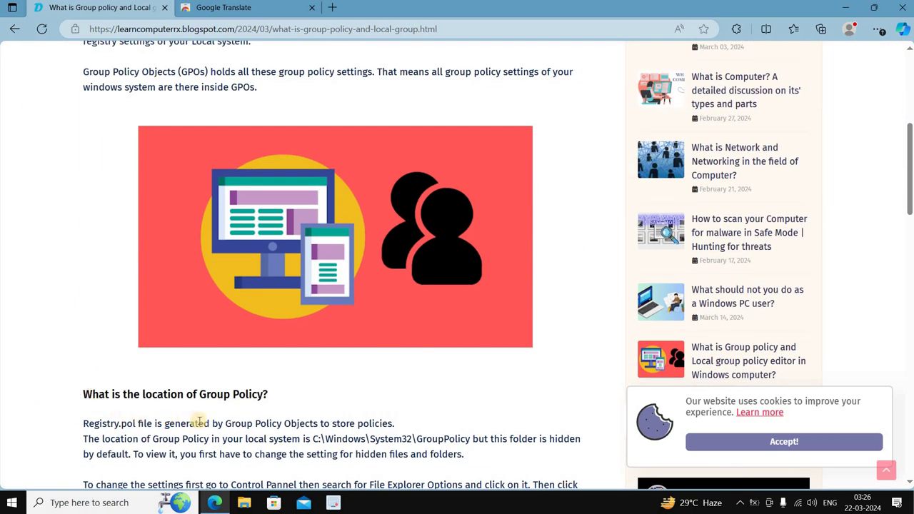
pyautogui.scroll(3, 46, 255)
pyautogui.scroll(2, 47, 255)
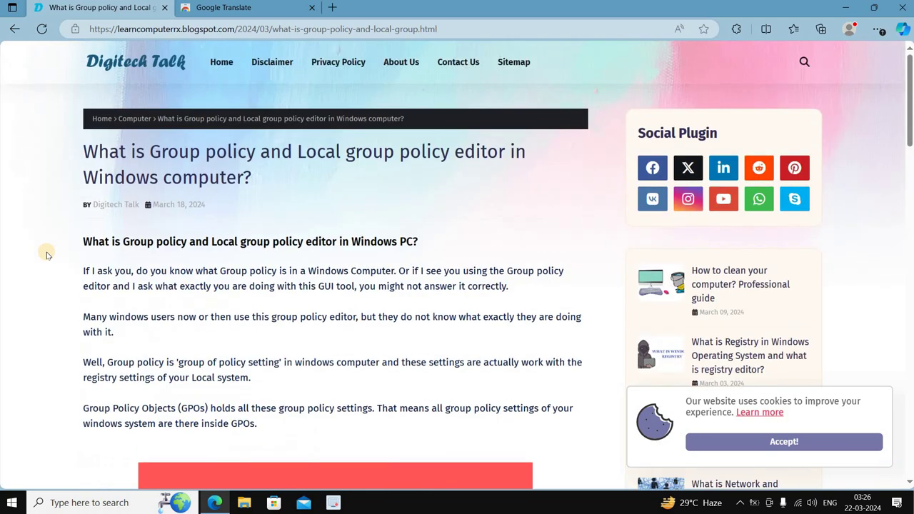
# - Return to the blog's home page, then close the Microsoft Edge window
pyautogui.click(212, 63)
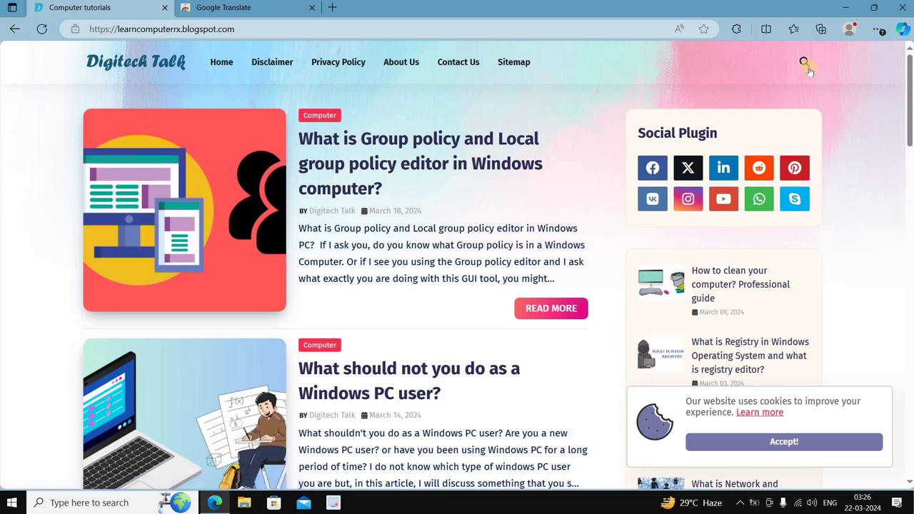
pyautogui.click(901, 8)
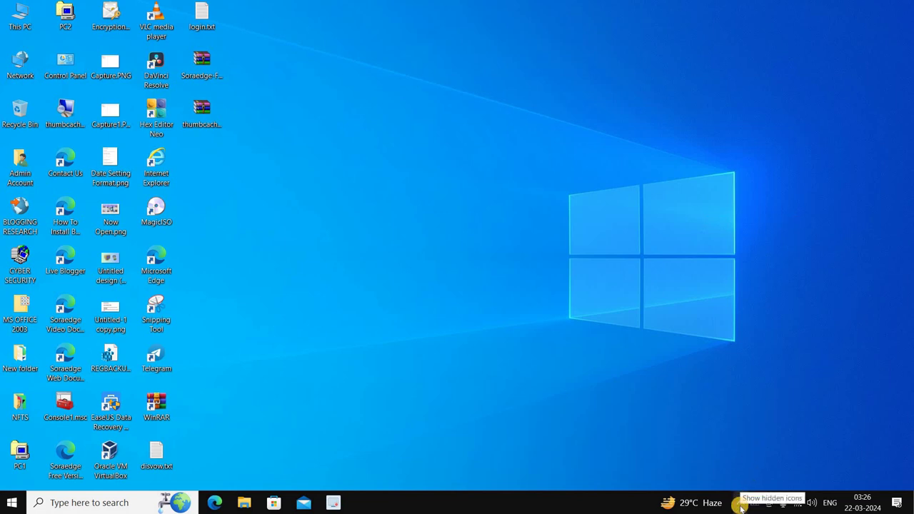
pyautogui.click(741, 505)
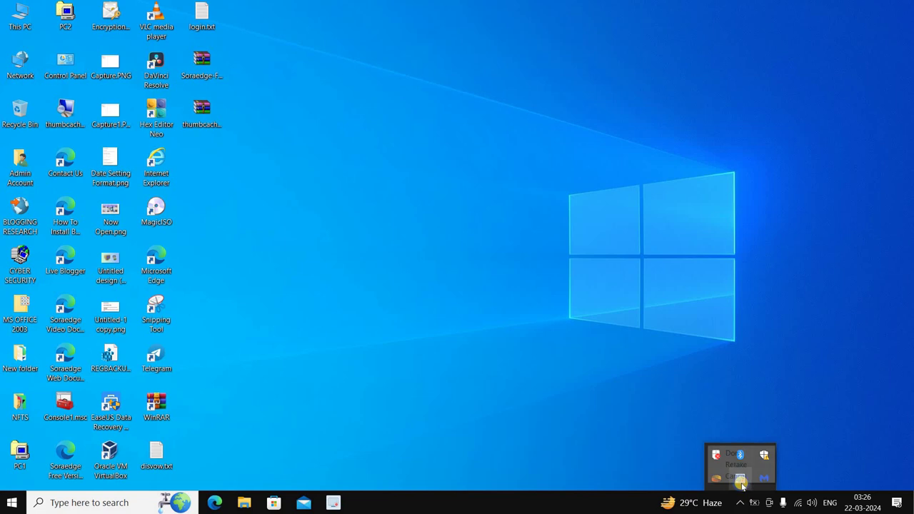